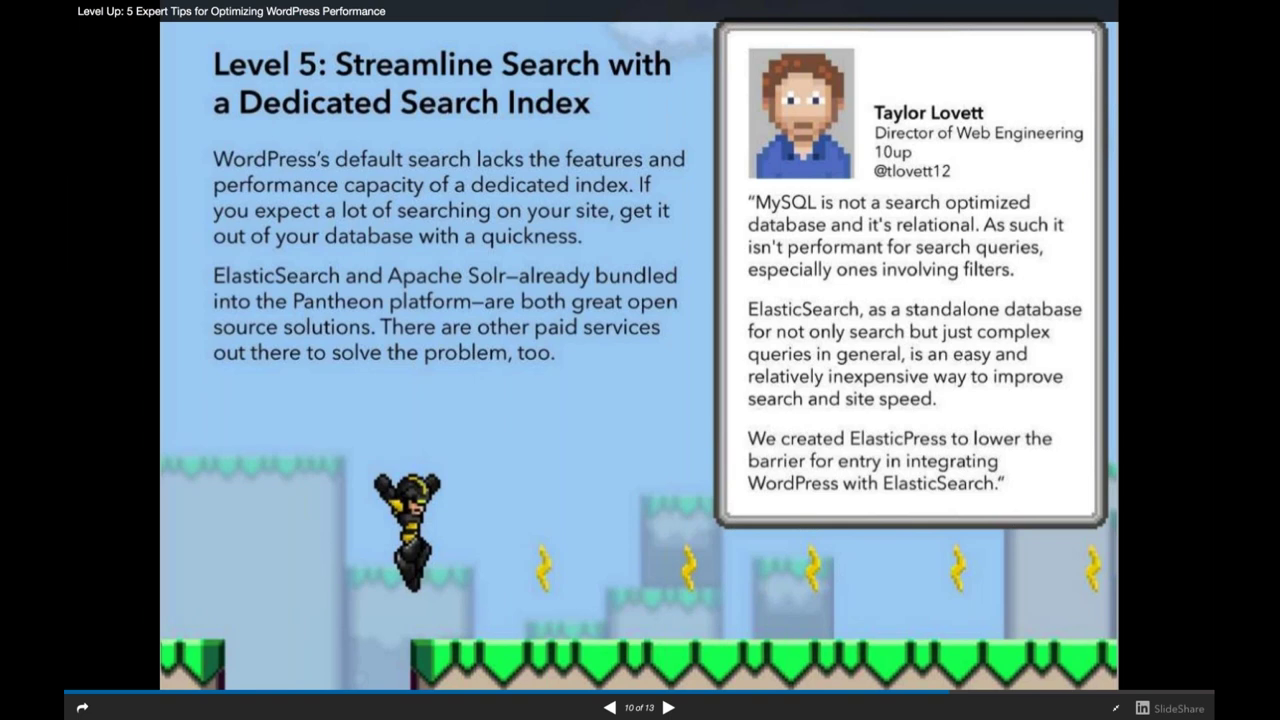
key(Right)
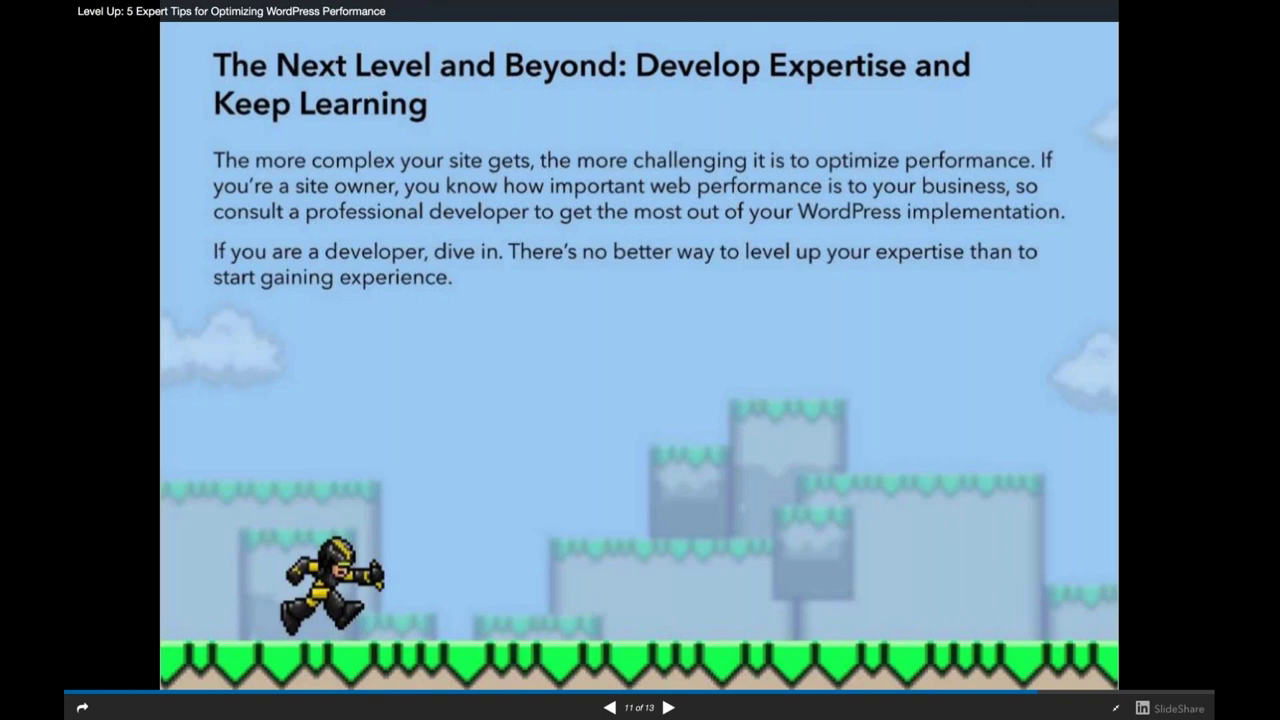
key(Right)
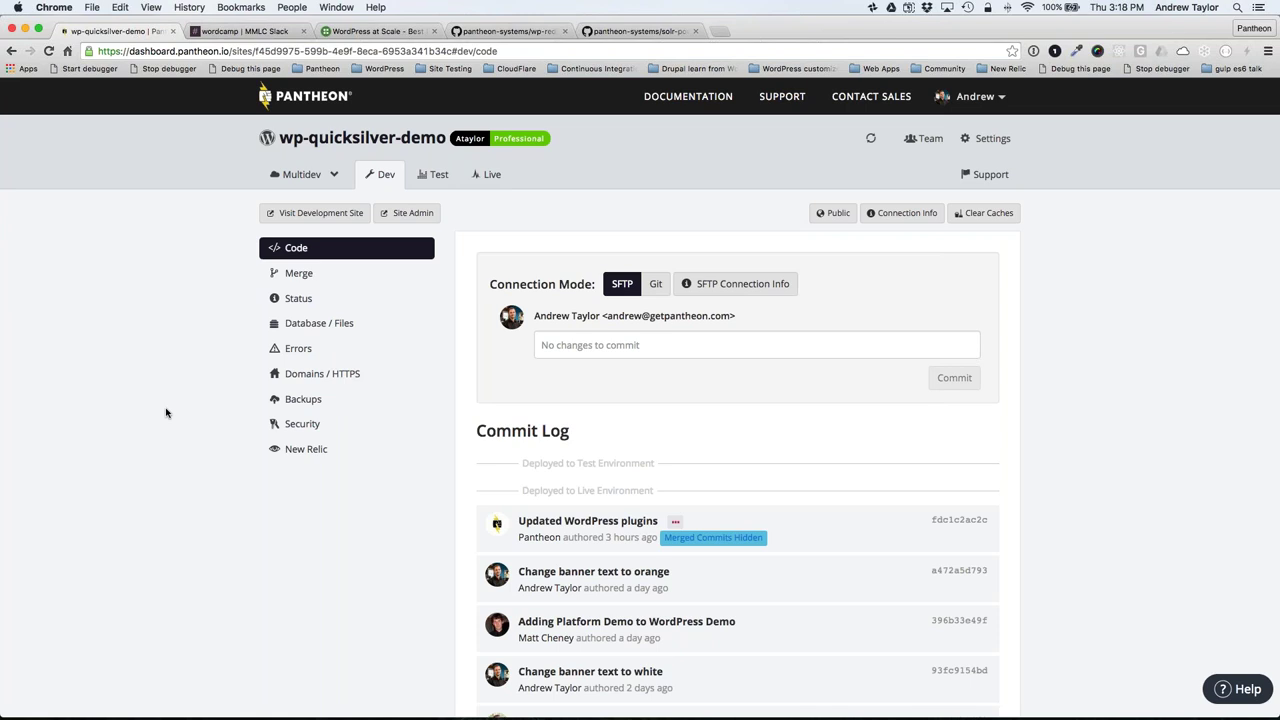
- Look through the commit log of the wp-quicksilver-demo Dev environment
scroll(166, 413, down, 4)
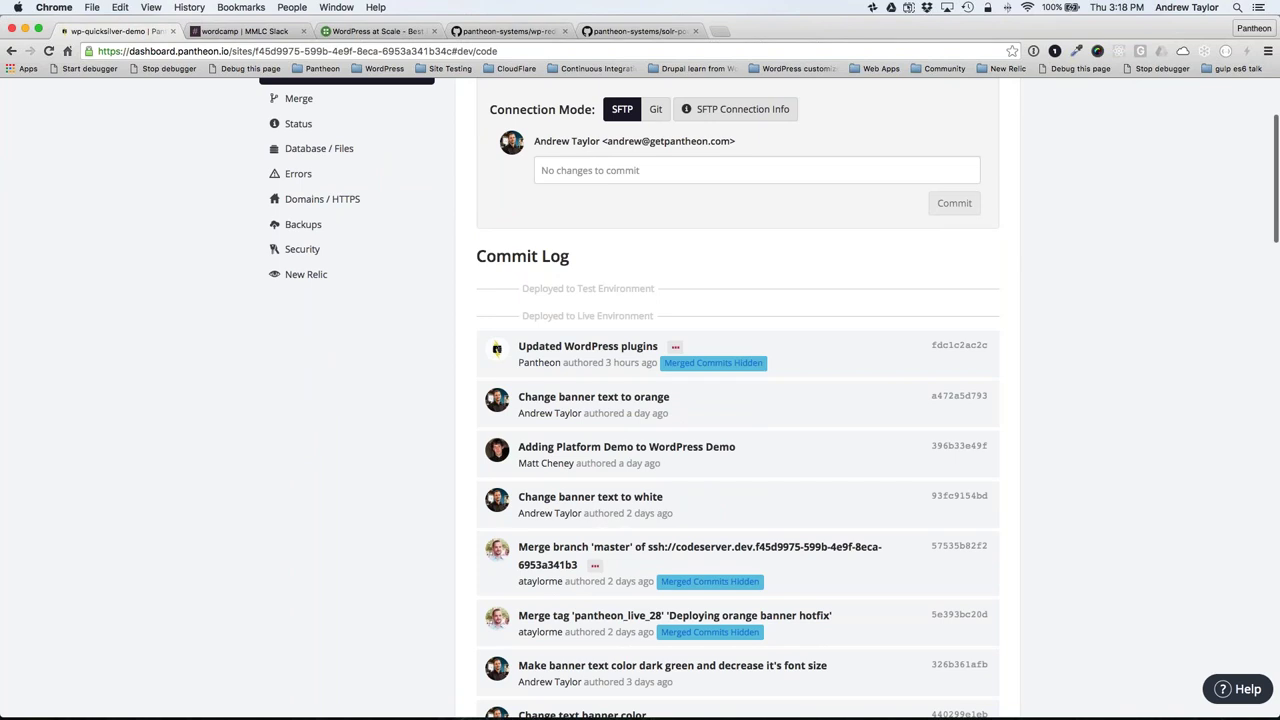
scroll(738, 400, down, 5)
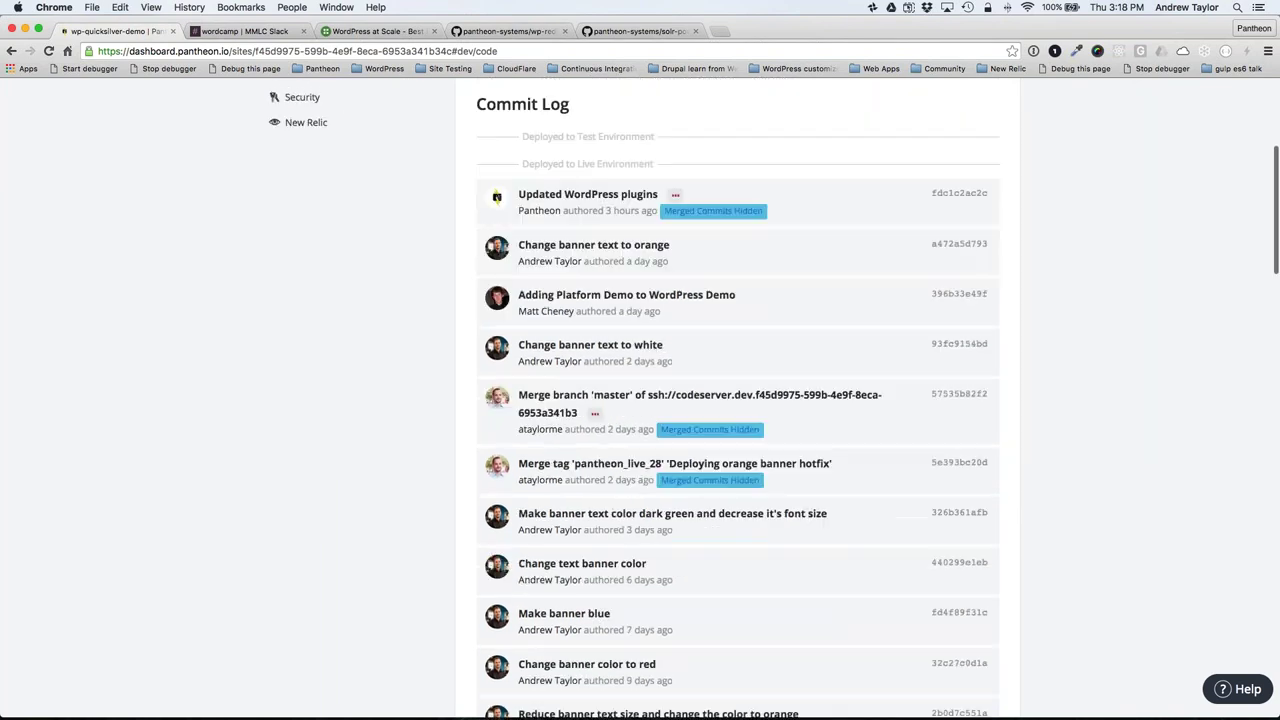
scroll(738, 400, up, 9)
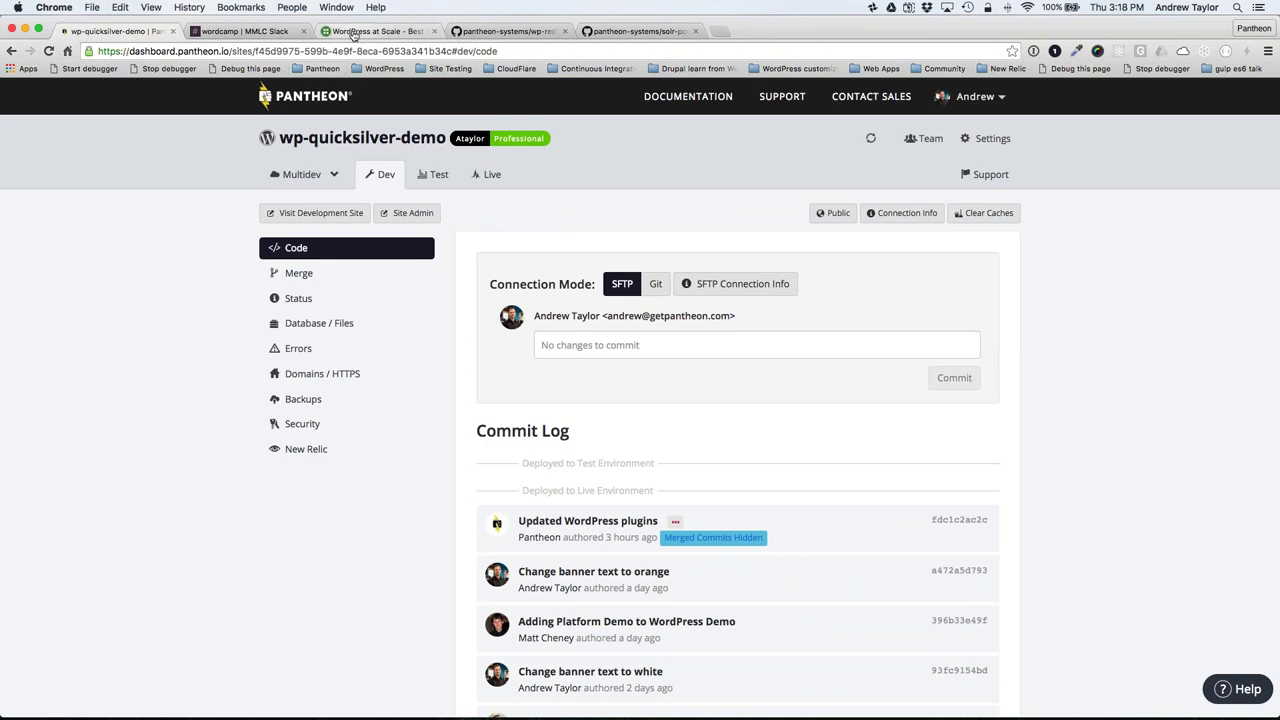
click(353, 33)
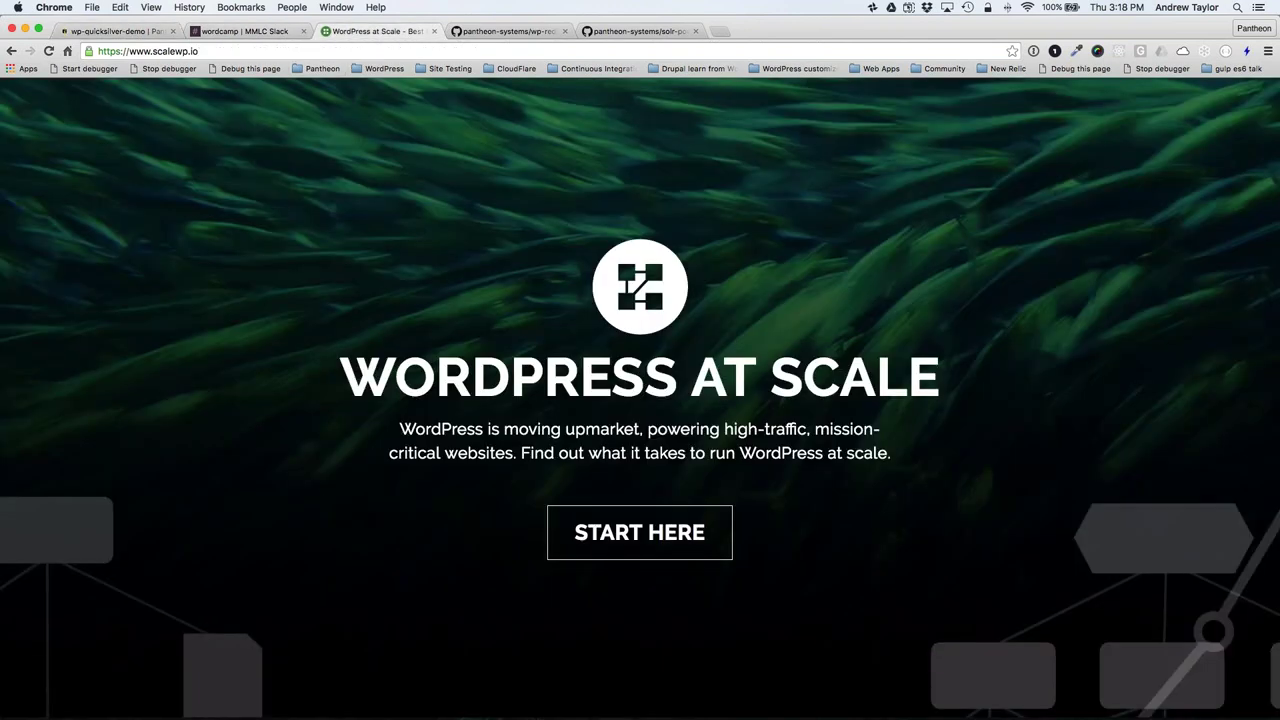
key(super+l)
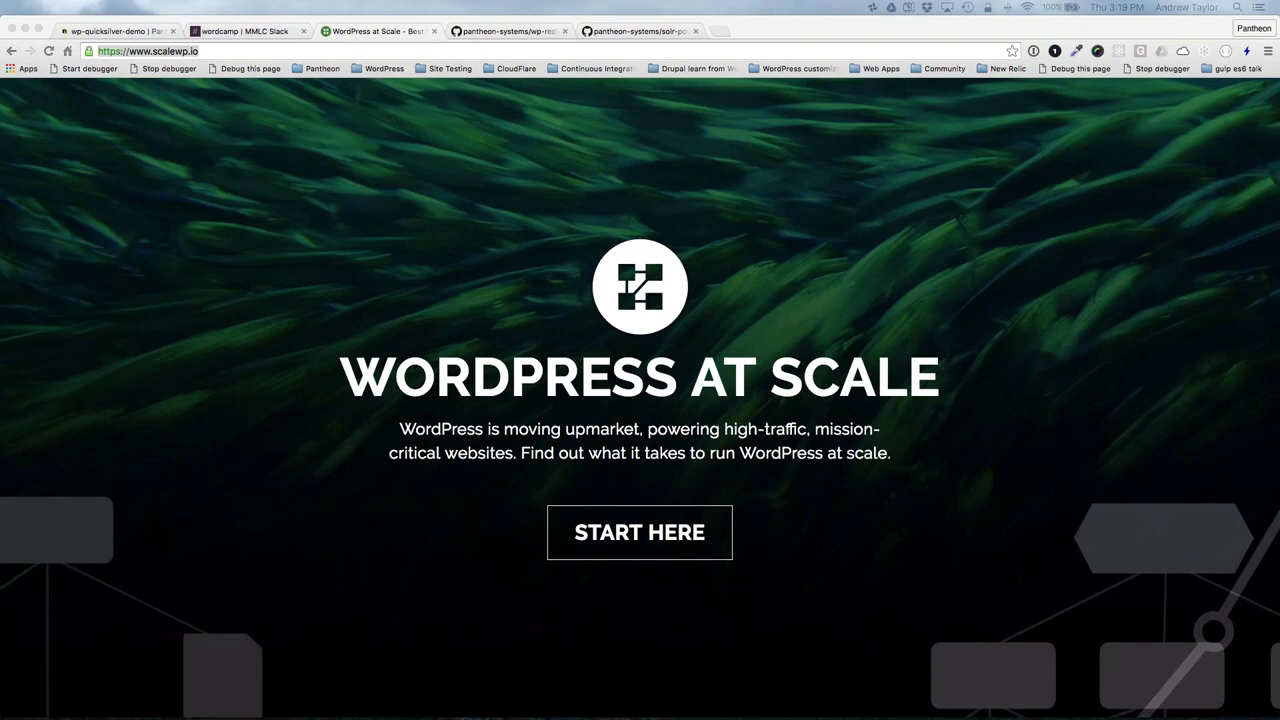
key(super+Tab)
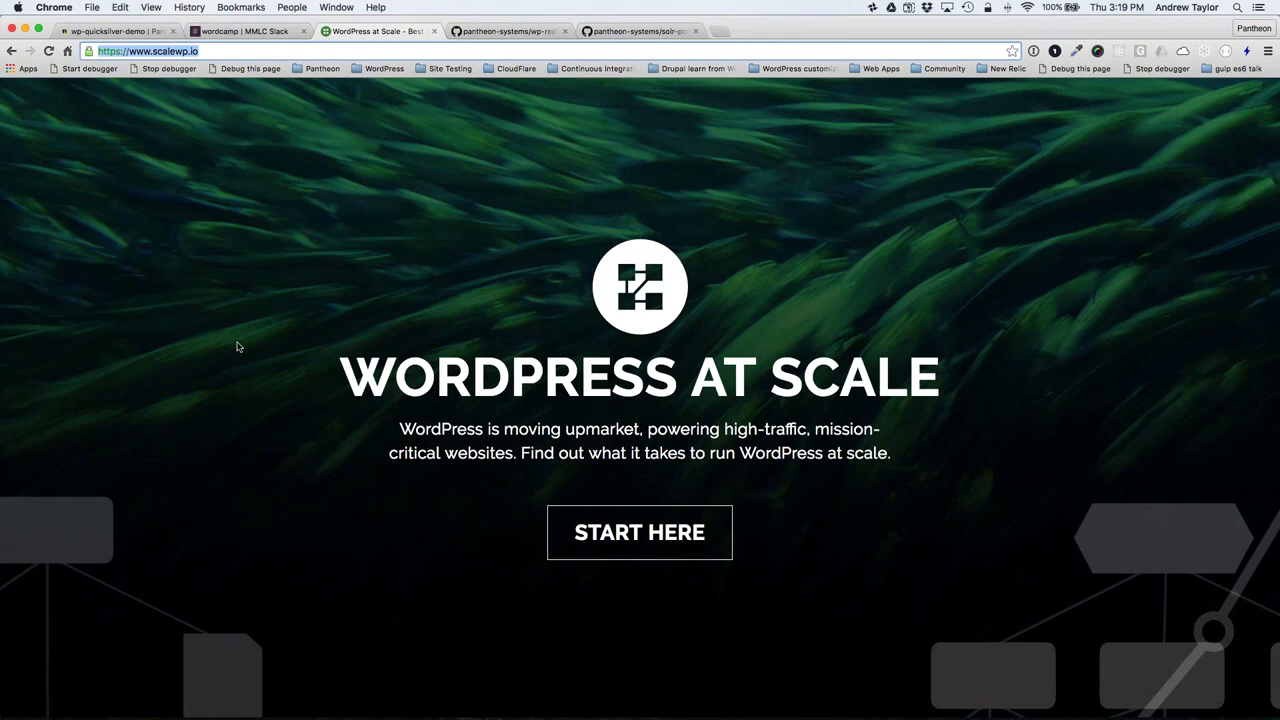
scroll(237, 347, down, 10)
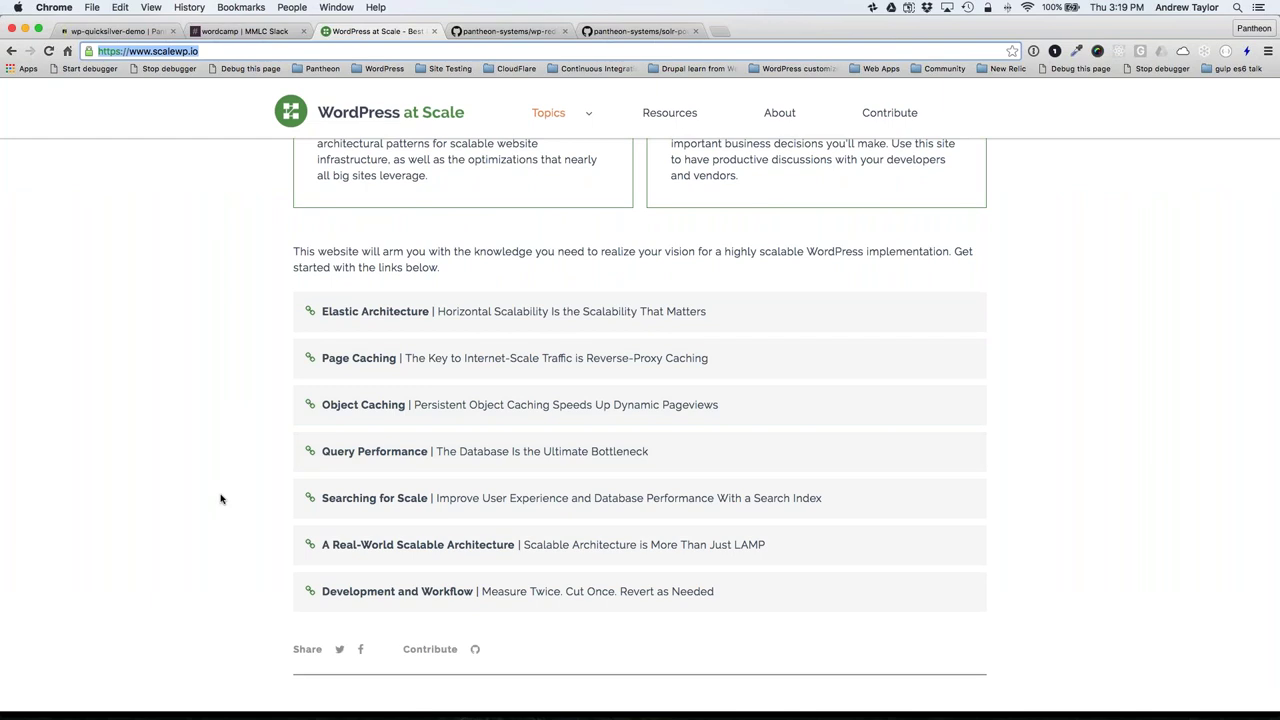
scroll(221, 498, up, 3)
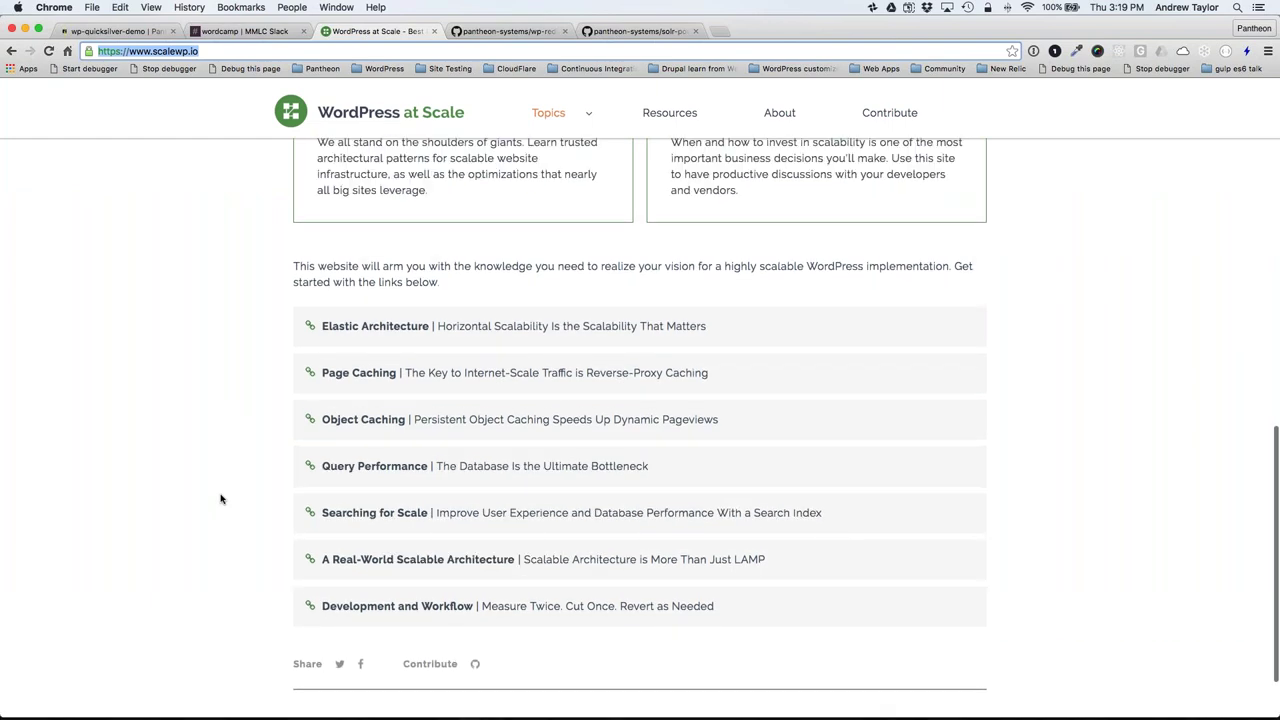
scroll(221, 498, up, 10)
scroll(221, 496, up, 3)
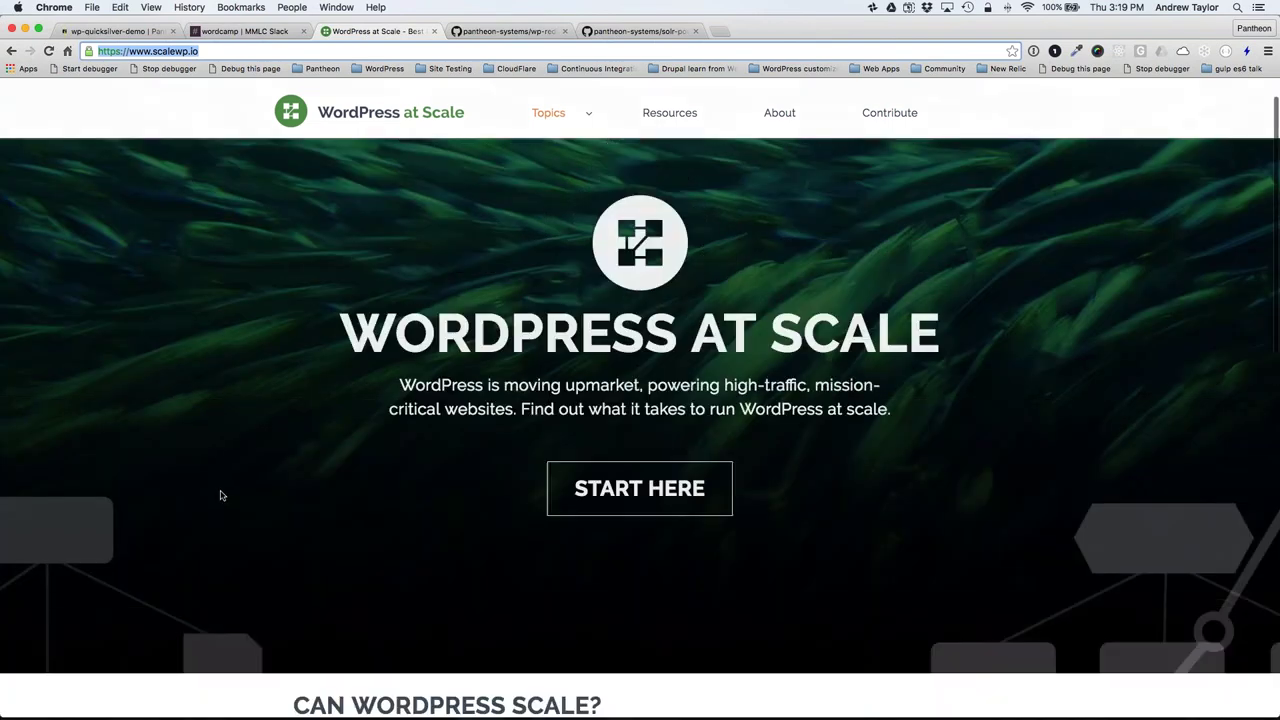
- Open the Theme Settings customizer in the wp-quicksilver-demo development site's WordPress admin
key(super+1)
click(420, 294)
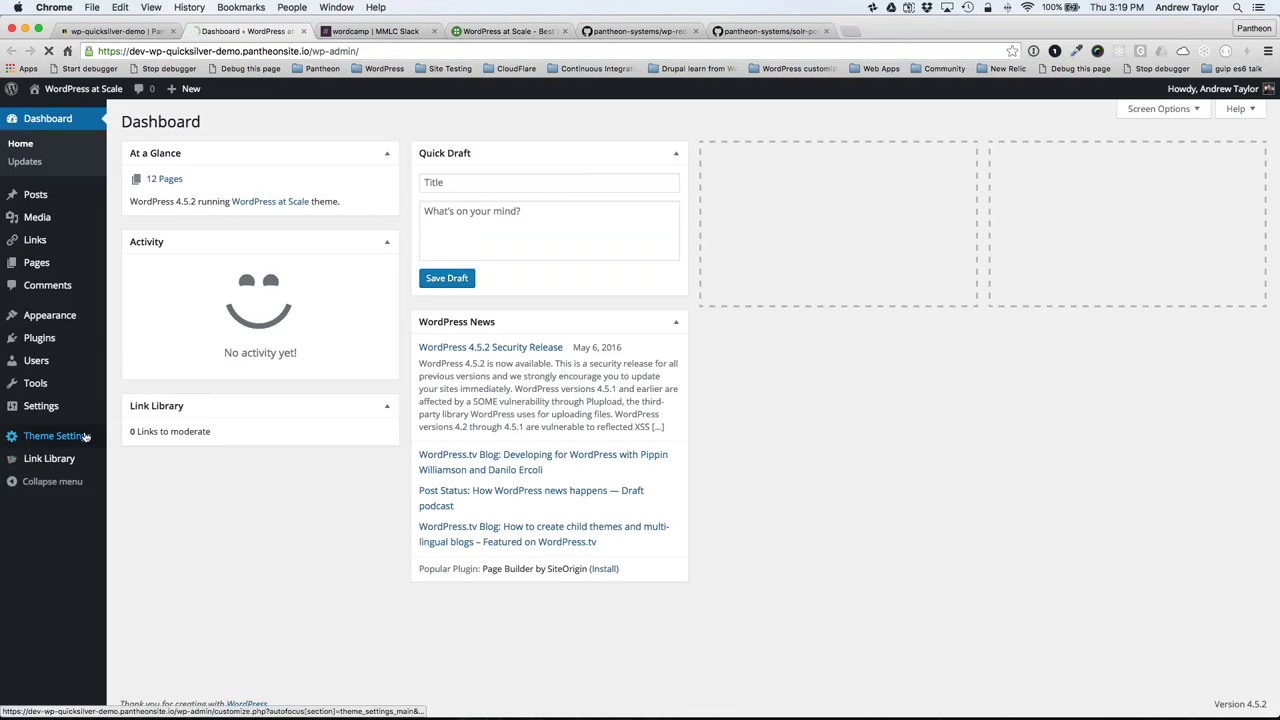
click(87, 437)
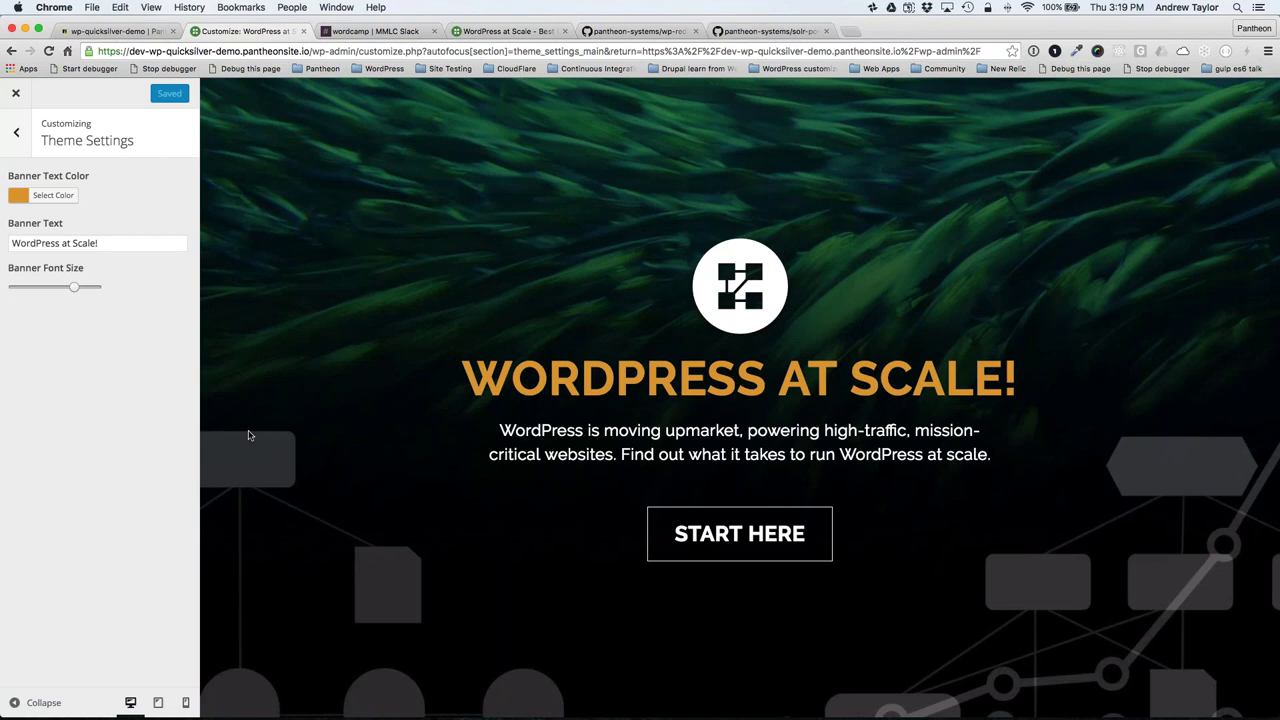
- Set the Banner Text Color to white (#ffffff), save and publish it, and close the customizer
click(45, 195)
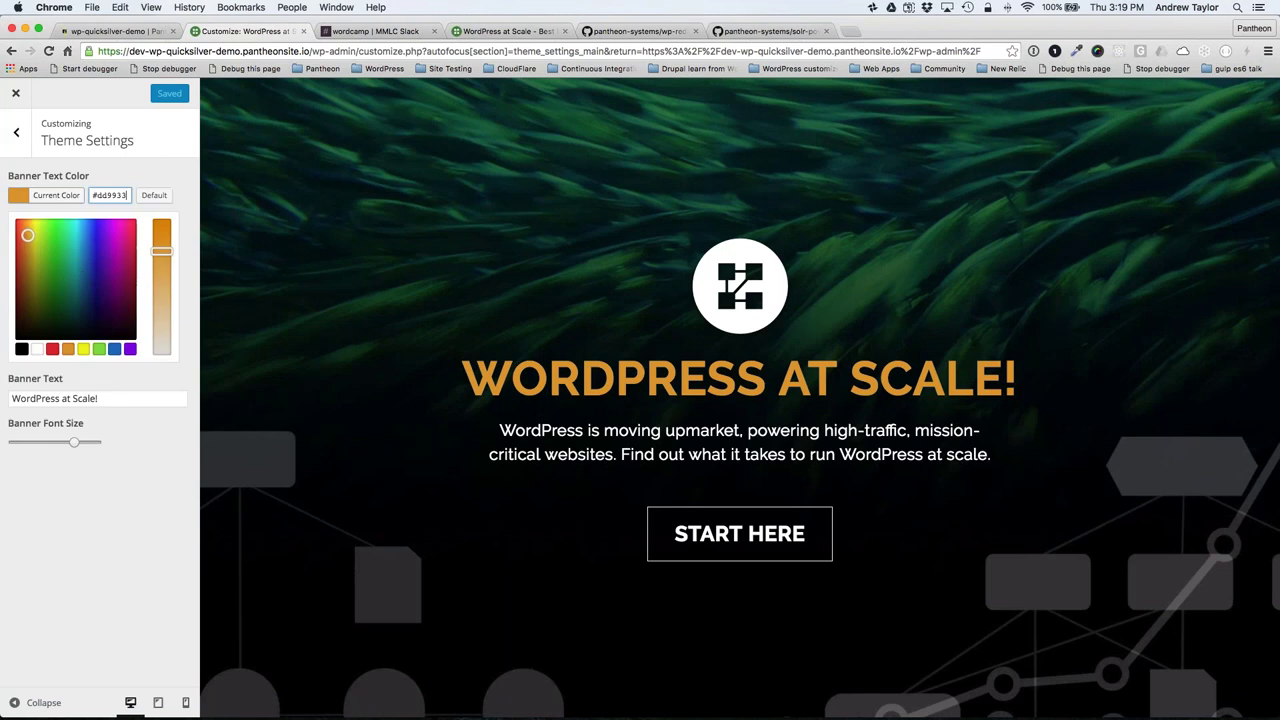
click(54, 349)
click(37, 349)
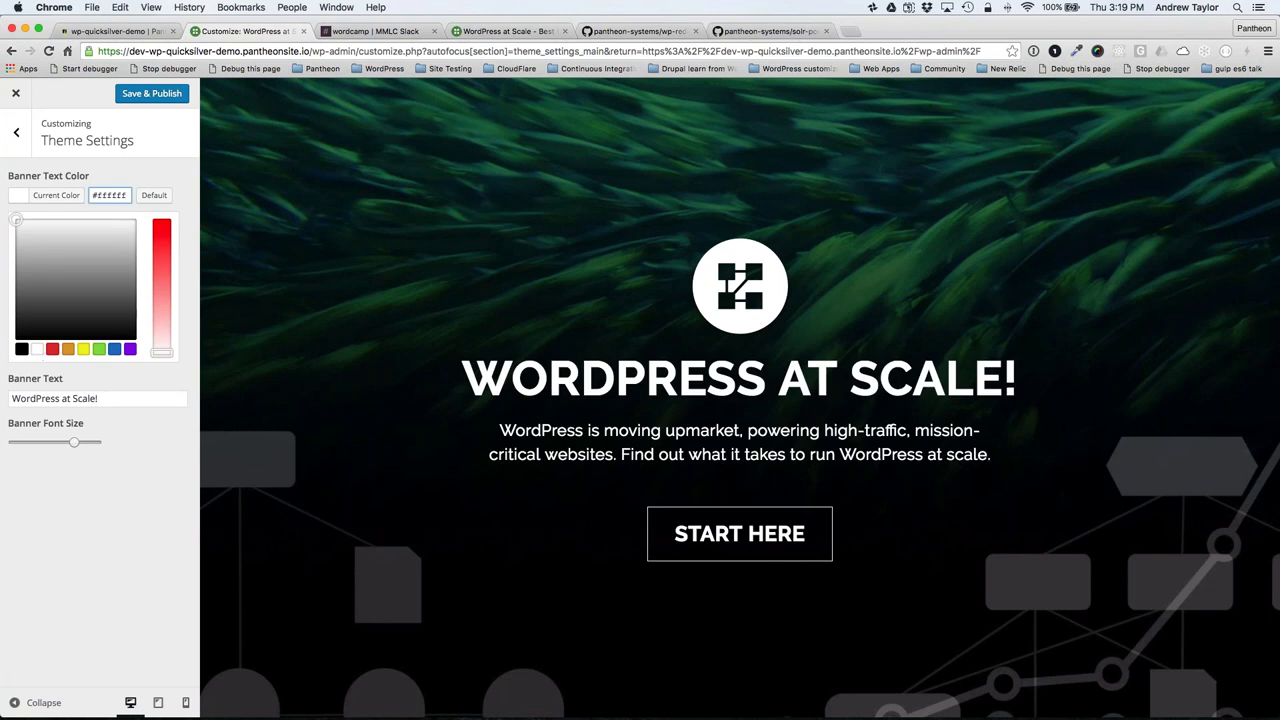
click(500, 33)
click(250, 33)
click(163, 93)
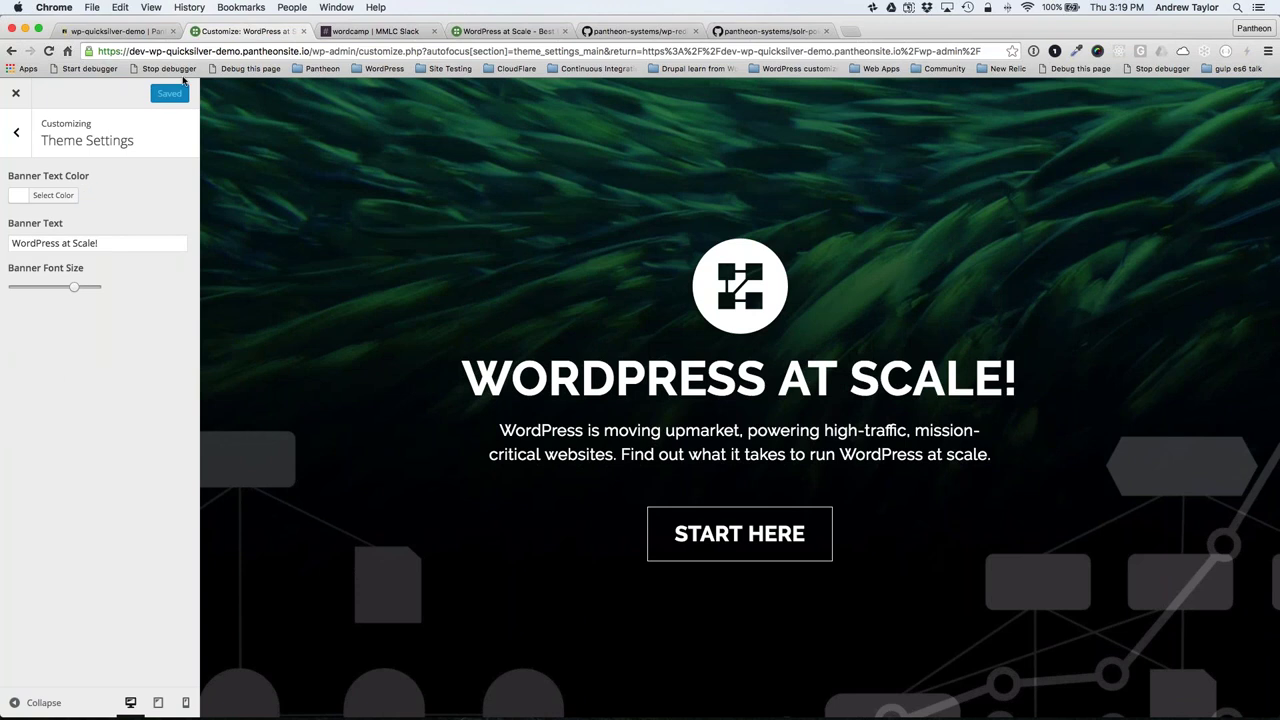
click(16, 95)
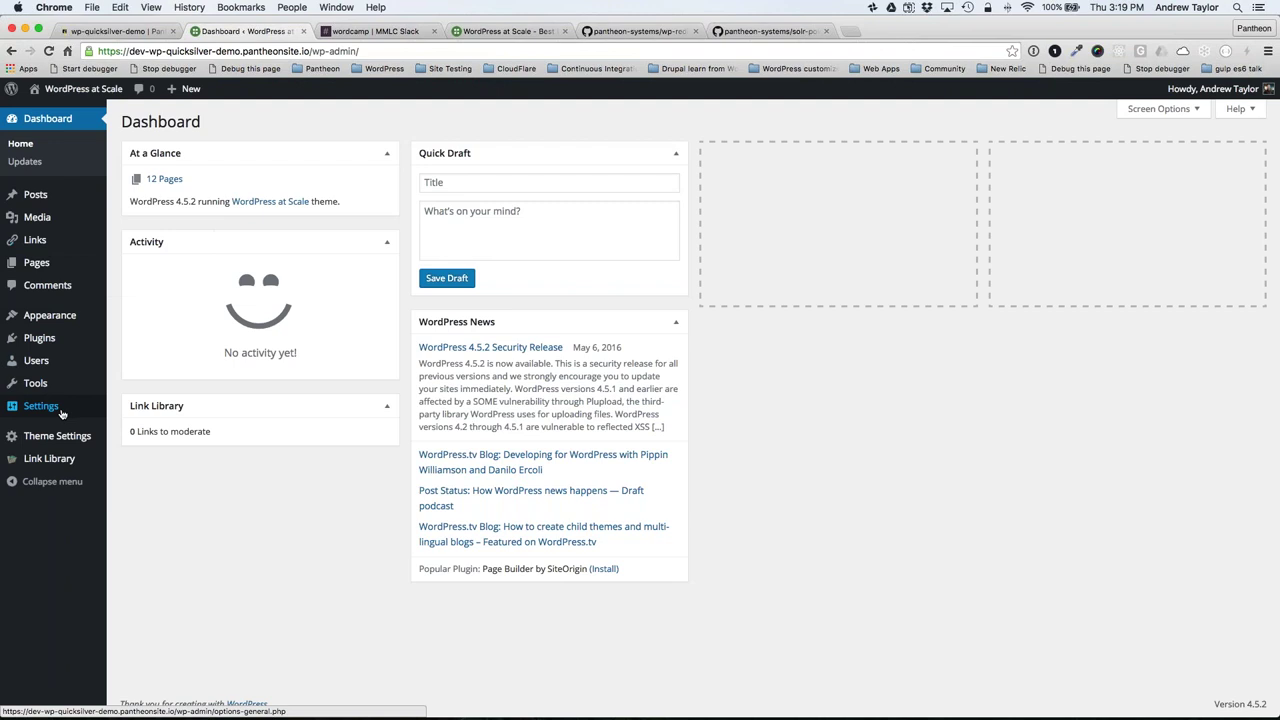
- Compare the file and database versions of the Banner Text bundle in the WP-CFM settings and push the bundle
mouse_move(61, 412)
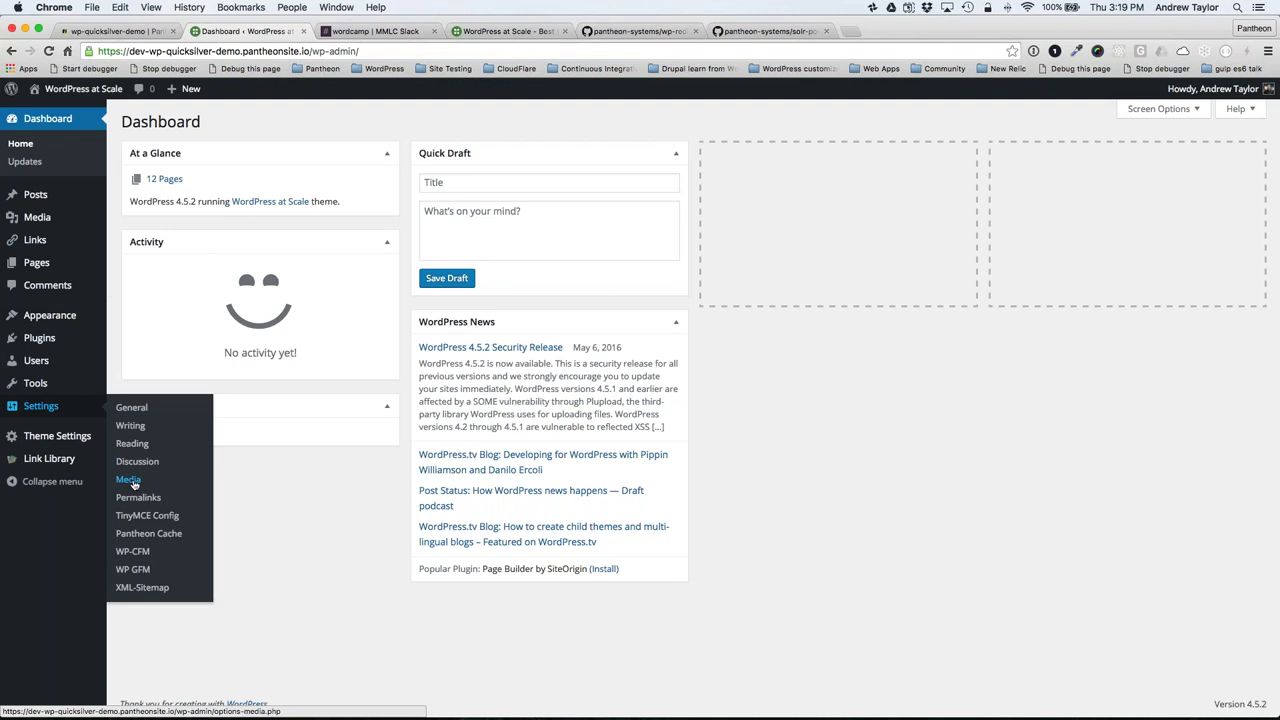
click(140, 551)
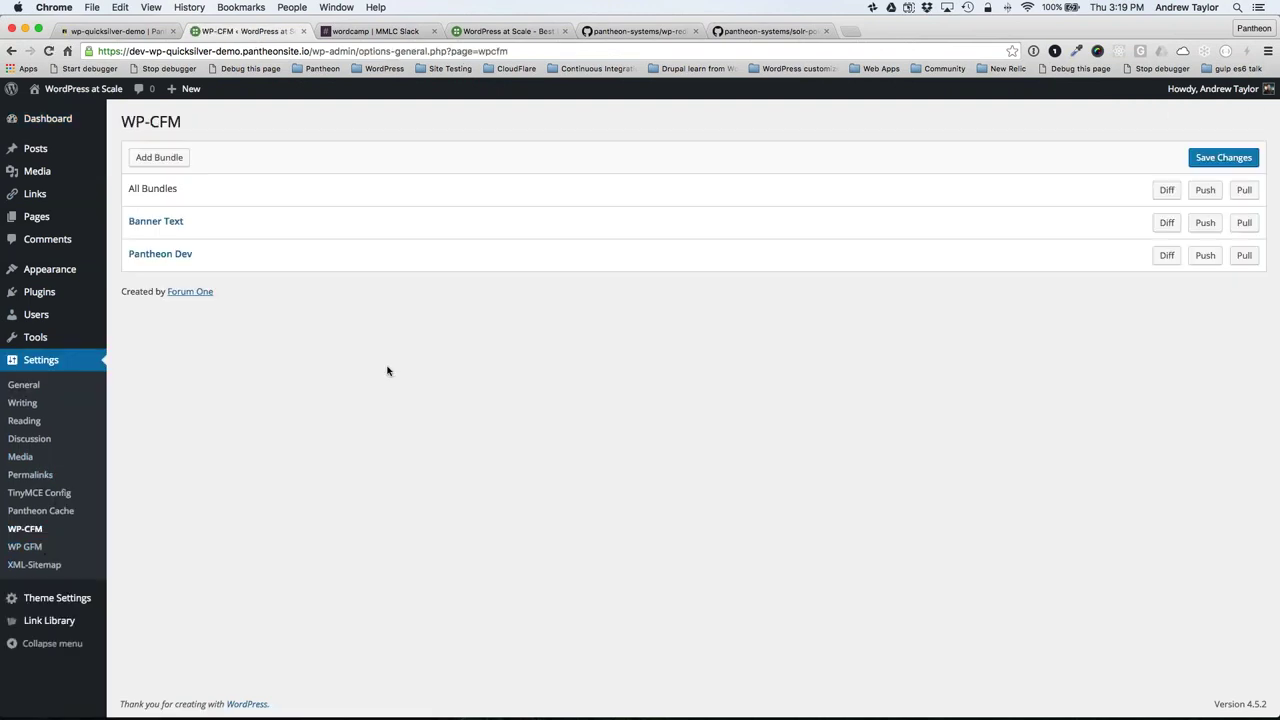
click(301, 226)
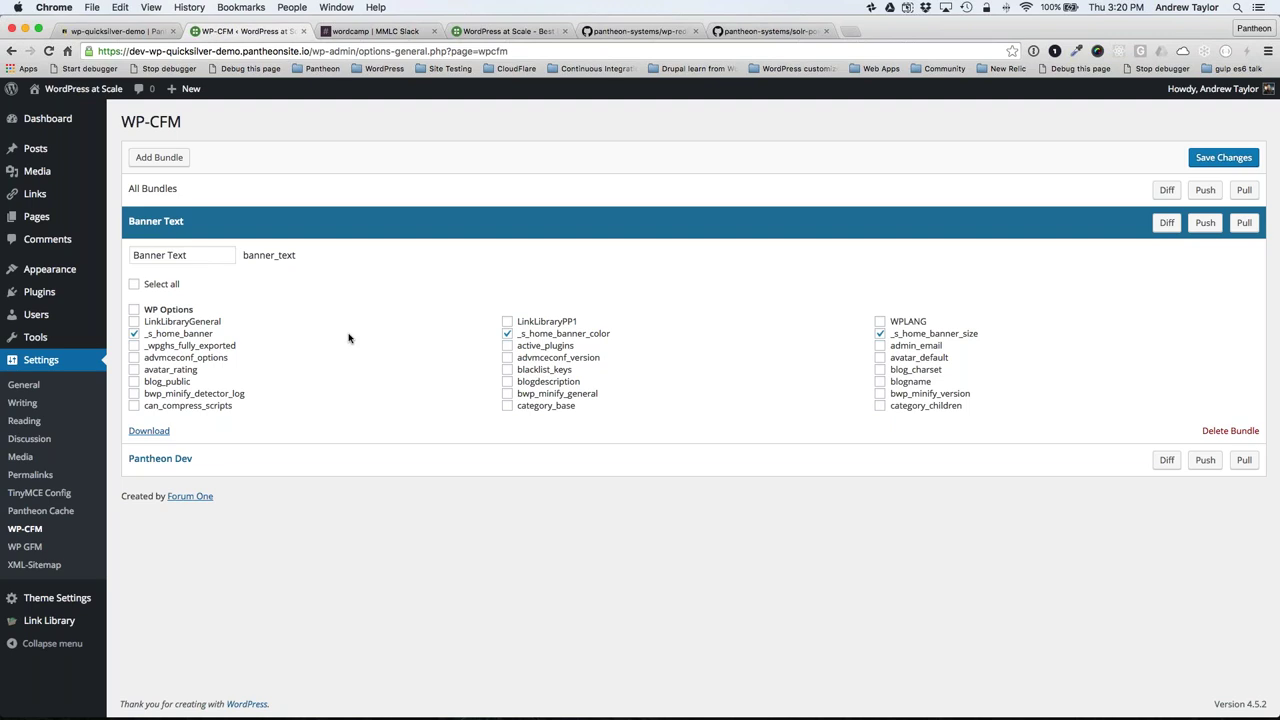
click(1160, 224)
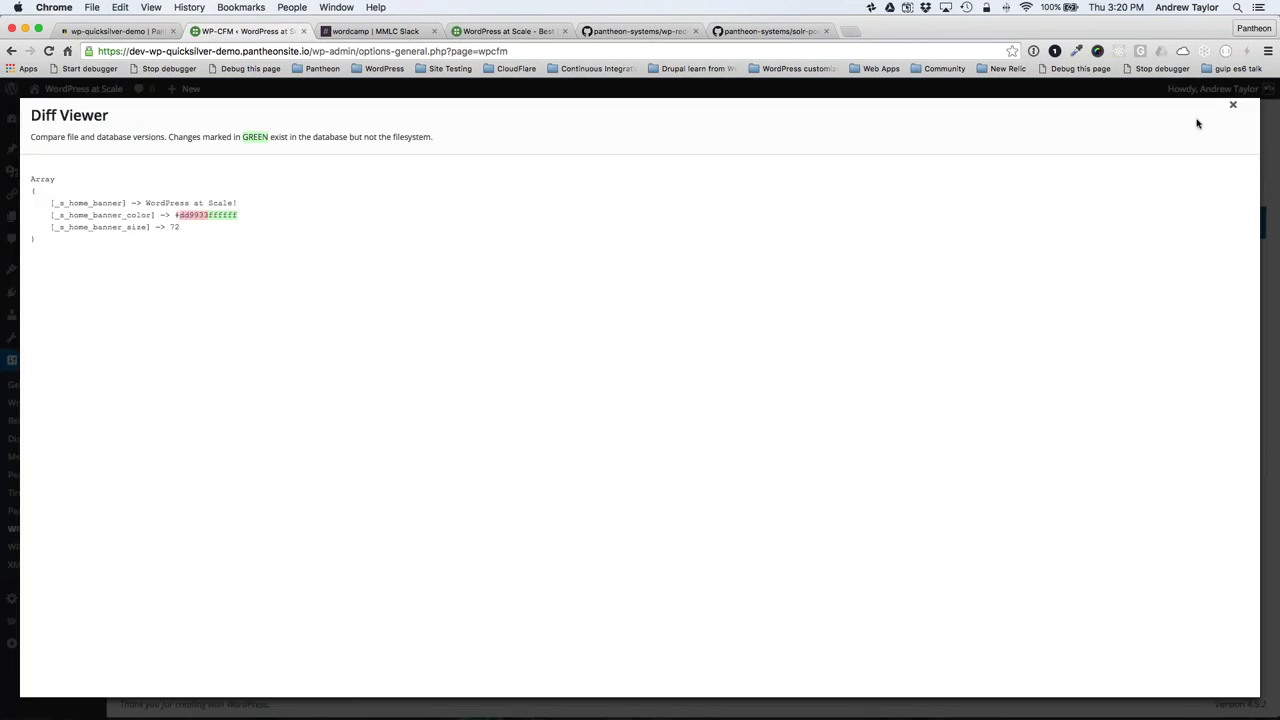
click(1233, 106)
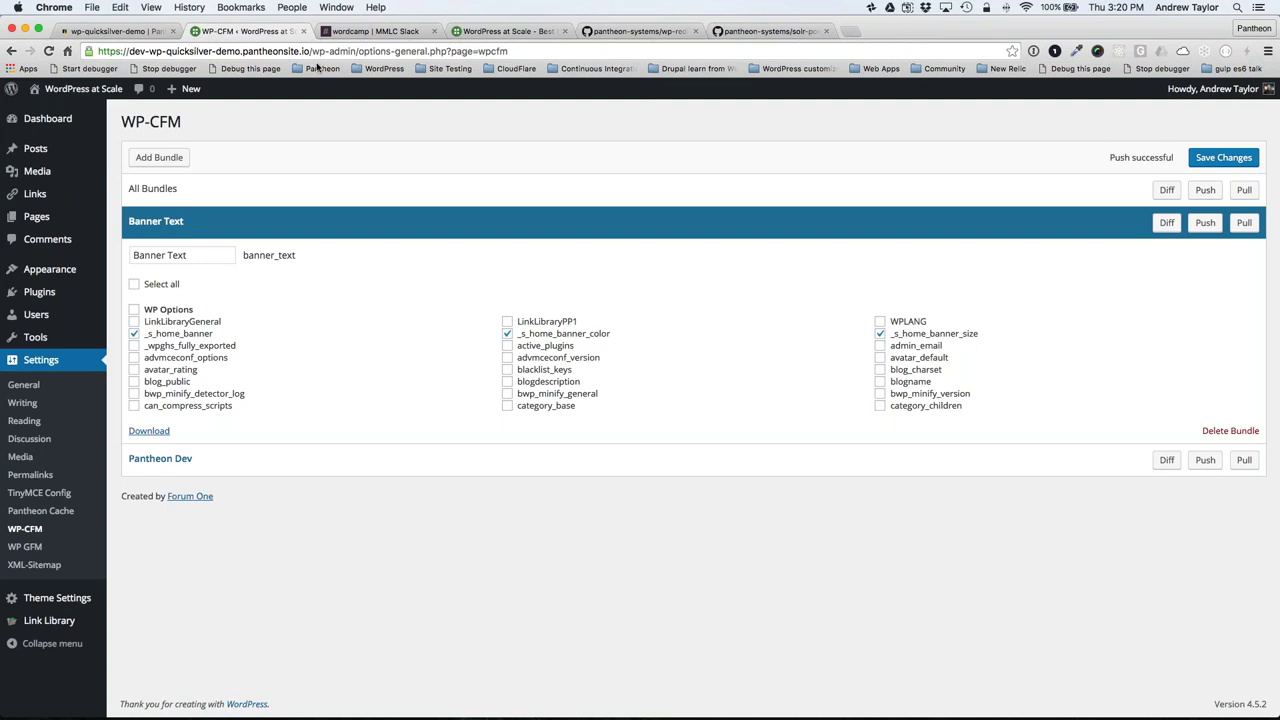
- Examine the pending diff of private/config/banner_text.json in the Pantheon Dev environment
click(105, 31)
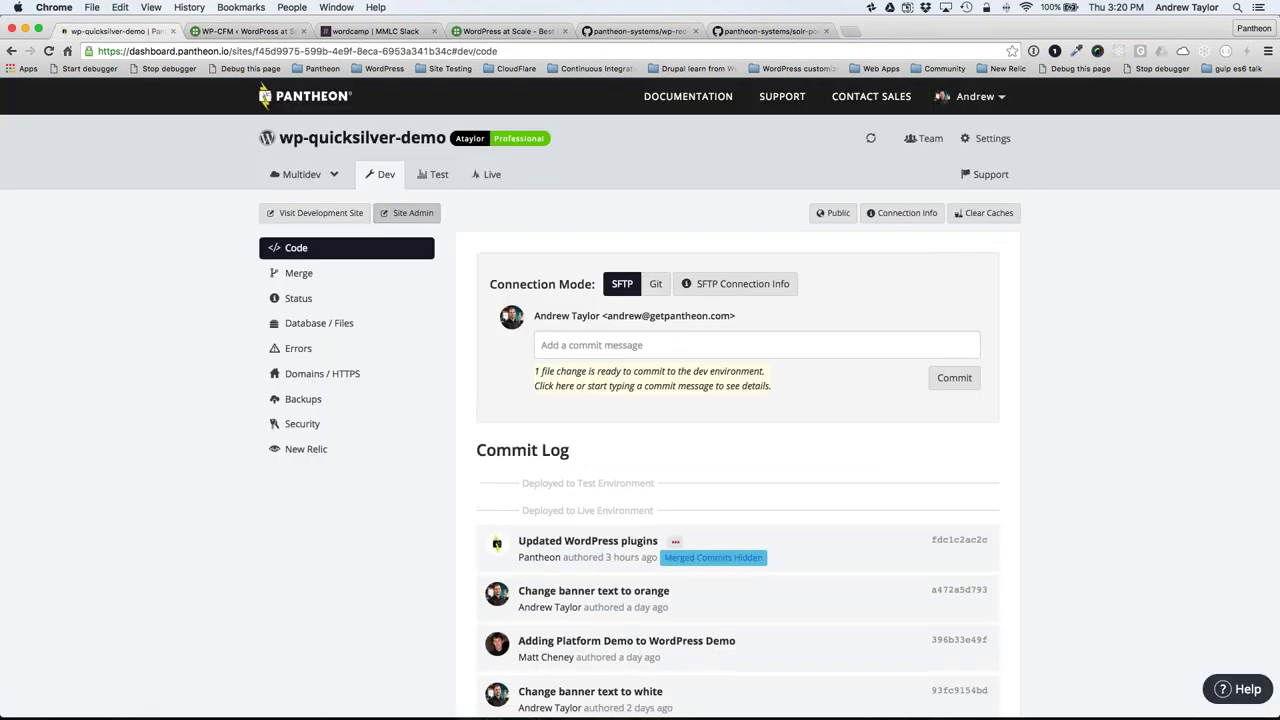
click(585, 384)
click(580, 438)
drag(627, 118, 753, 118)
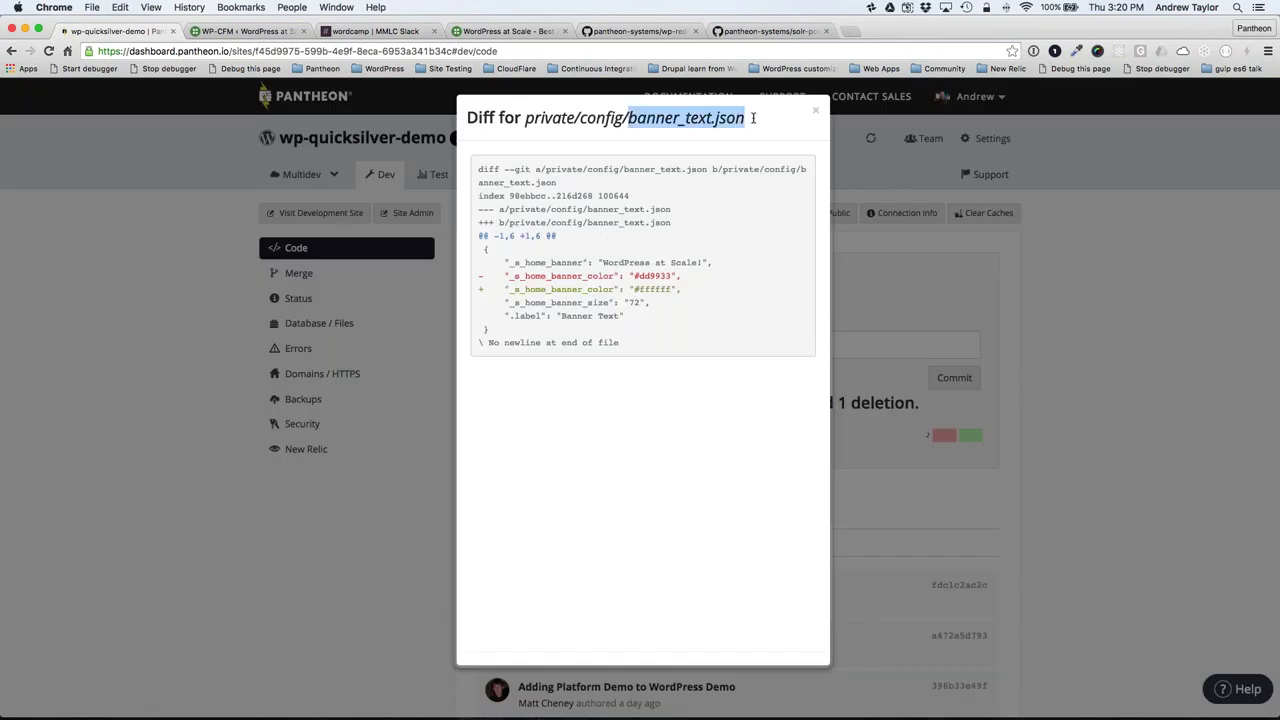
click(815, 110)
- Commit the pending file change to the Dev environment with the message "Make banner white"
click(652, 344)
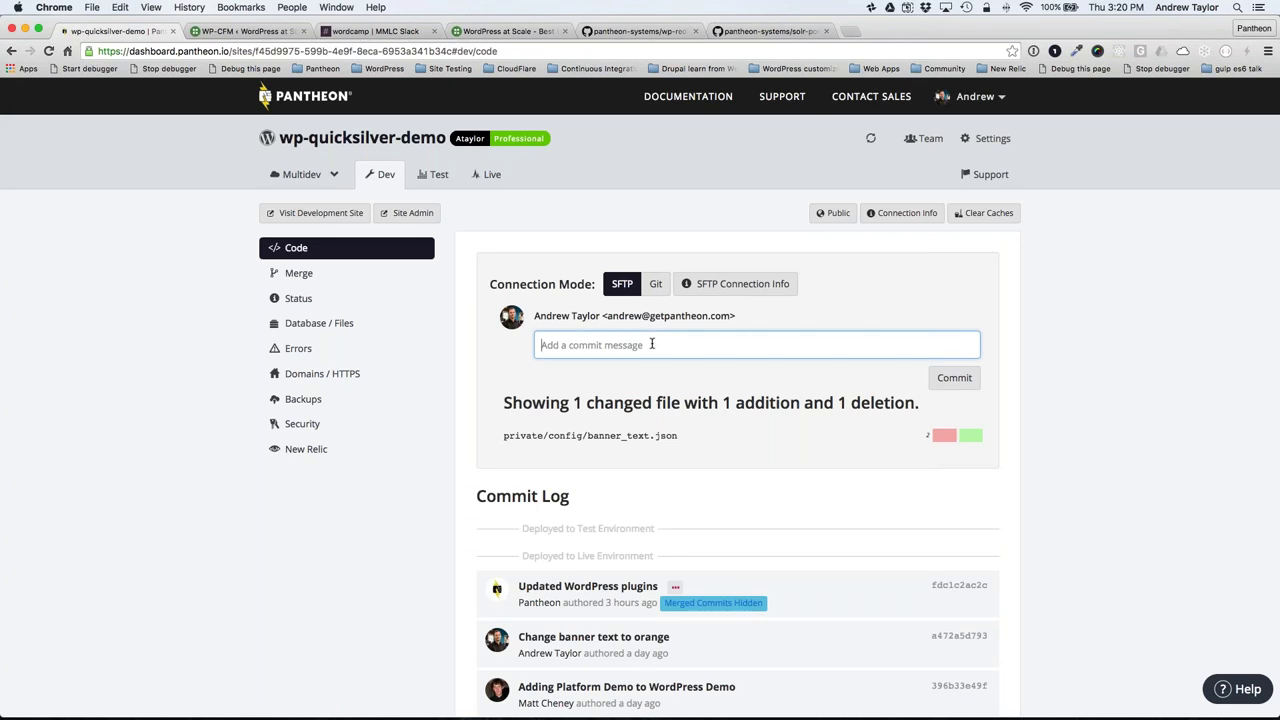
text(Make banner white)
click(966, 381)
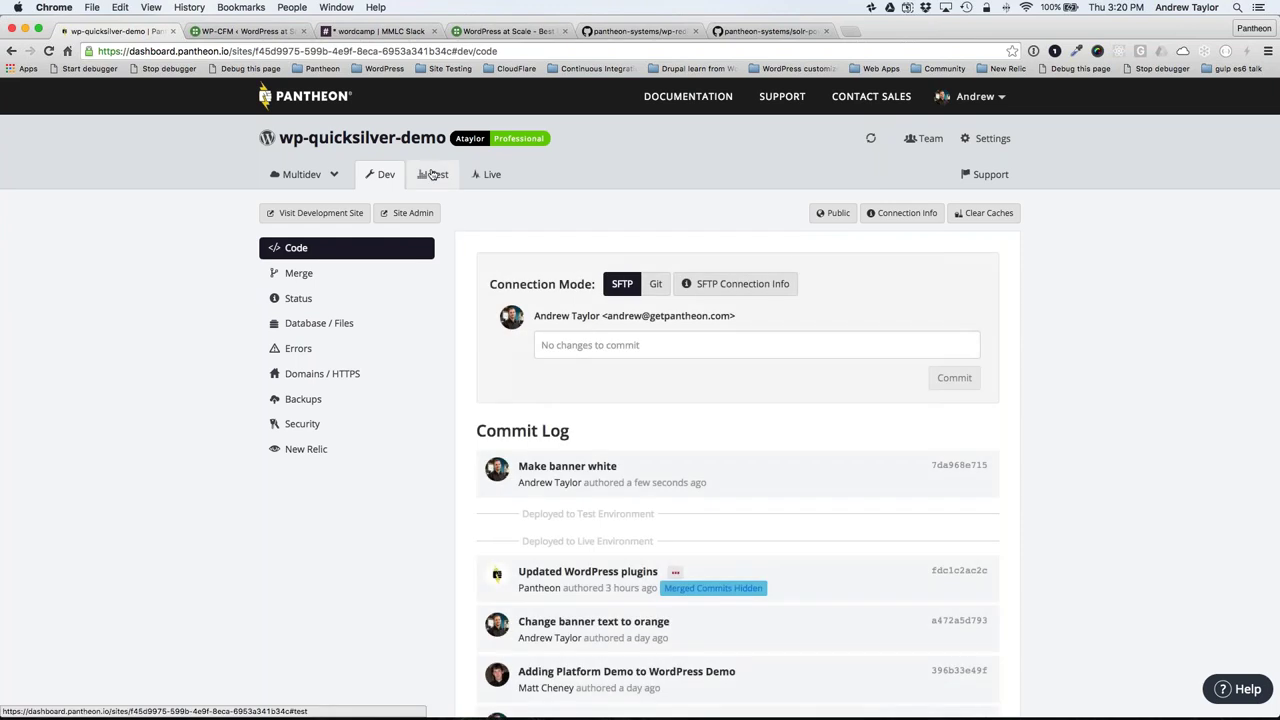
- Deploy the code from Development to the Test environment with the log message "Deploy white banner"
click(436, 176)
click(524, 399)
text(Deploy white )
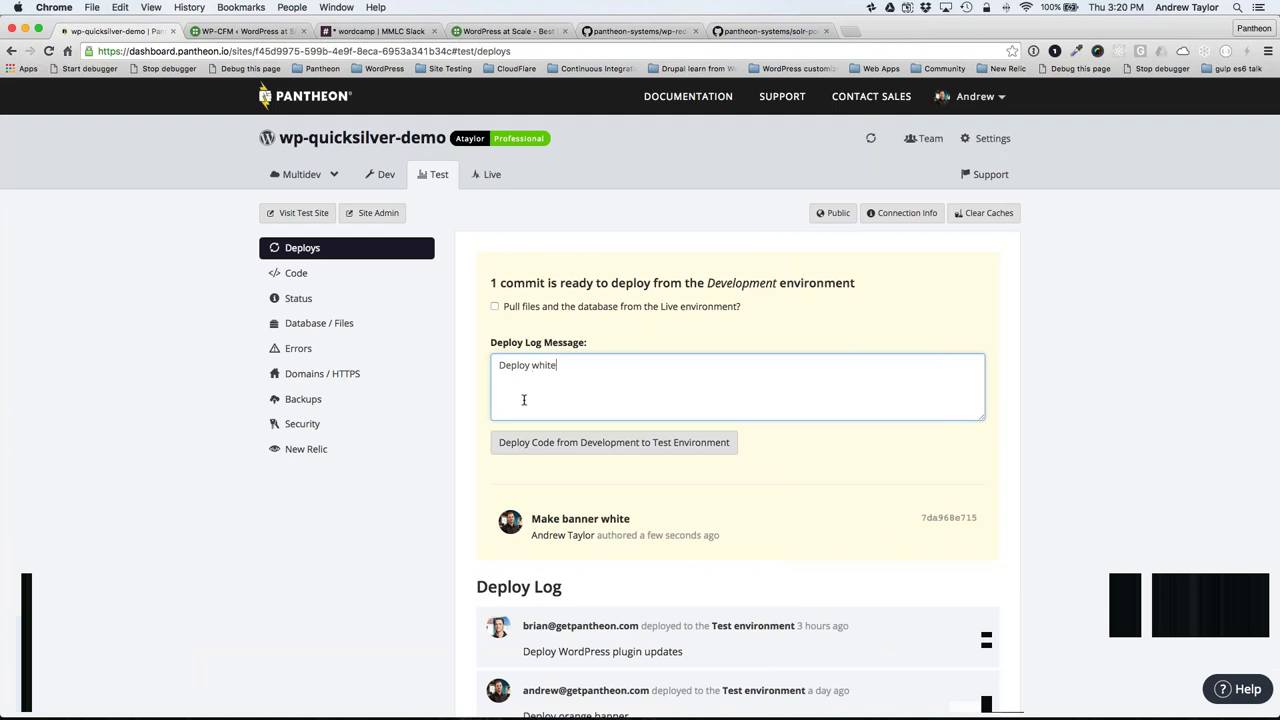
text(banner)
click(534, 451)
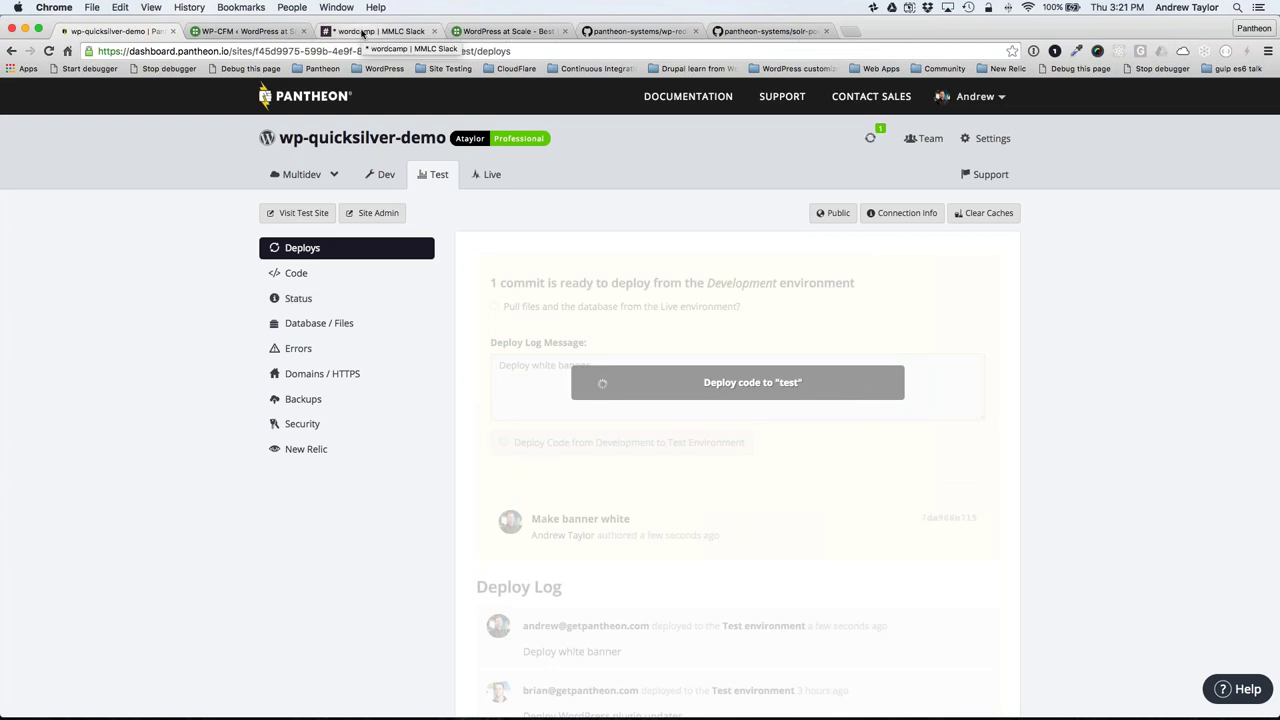
- Read the commit and deployment notifications in the #wordcamp Slack channel
click(363, 32)
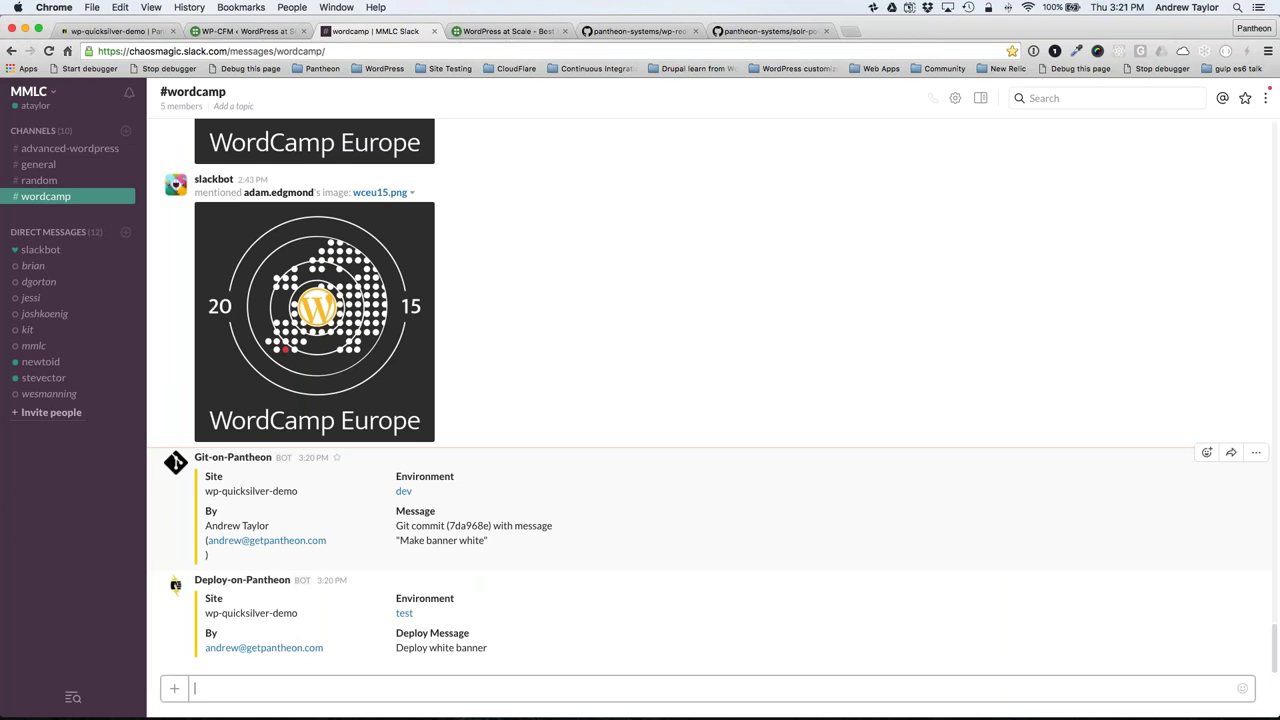
drag(397, 540, 505, 541)
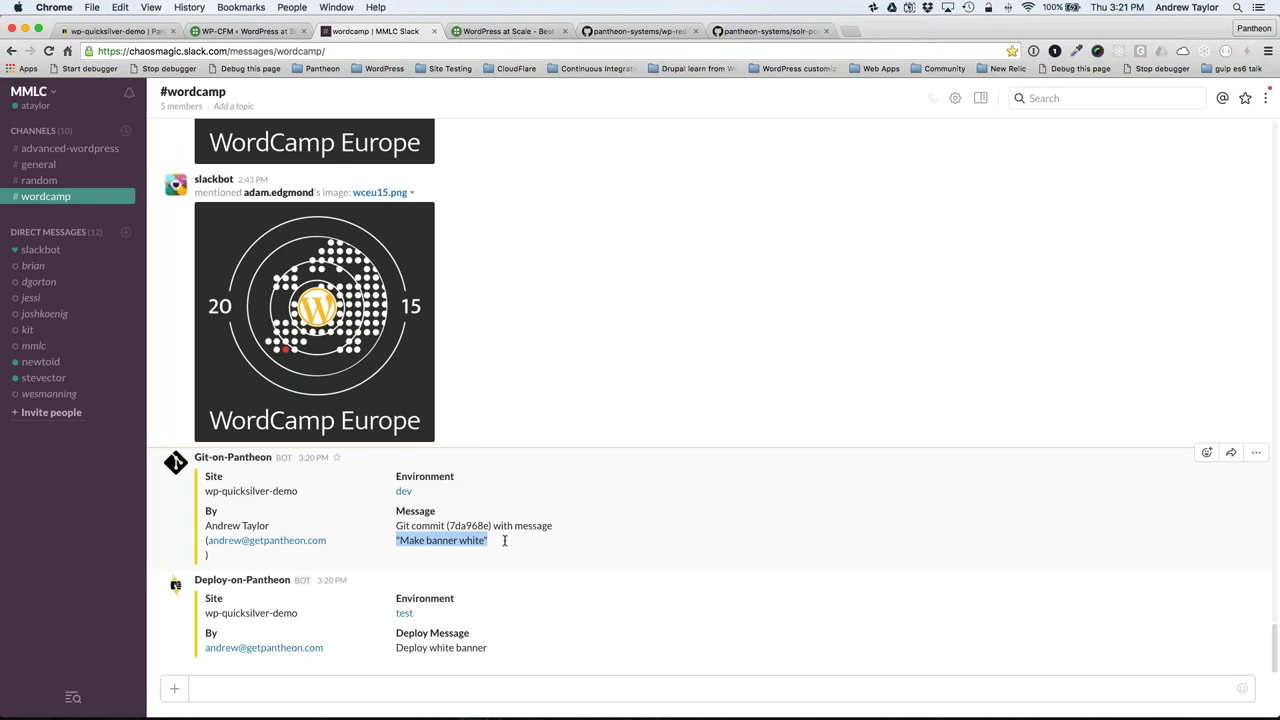
click(501, 536)
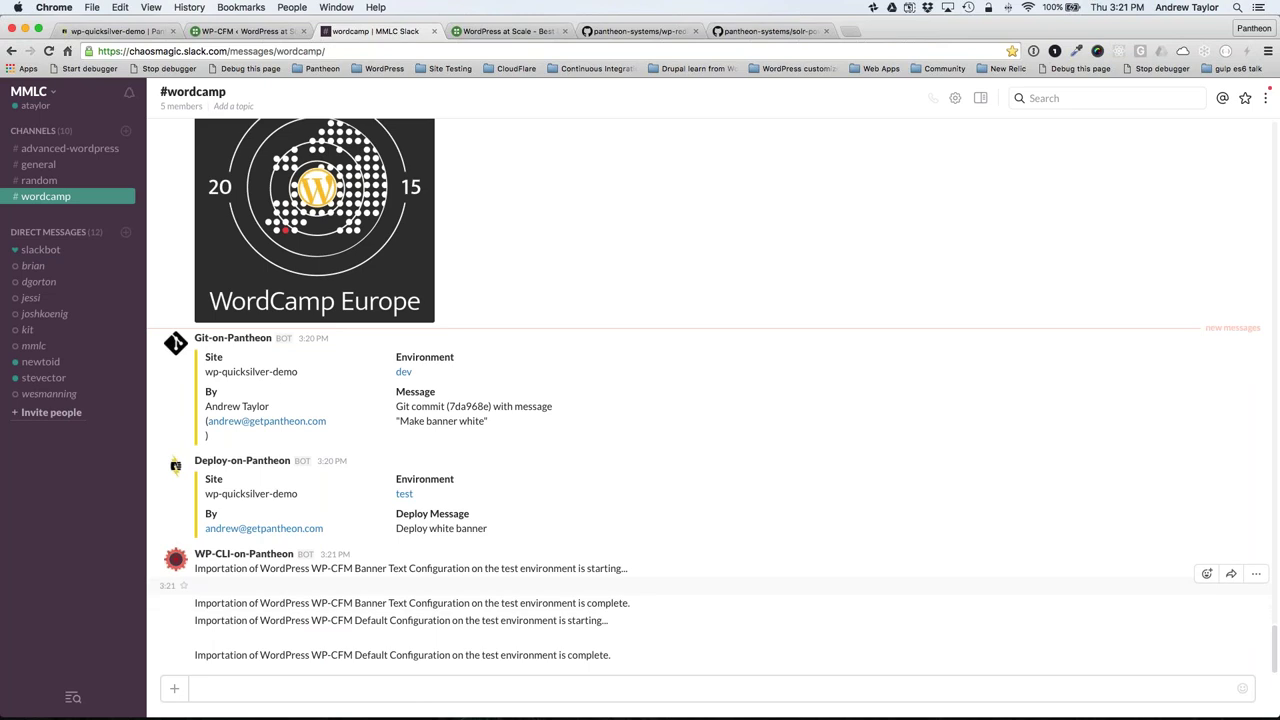
- Visit the Test site from the Pantheon dashboard to check its home page banner, and close the site
click(245, 31)
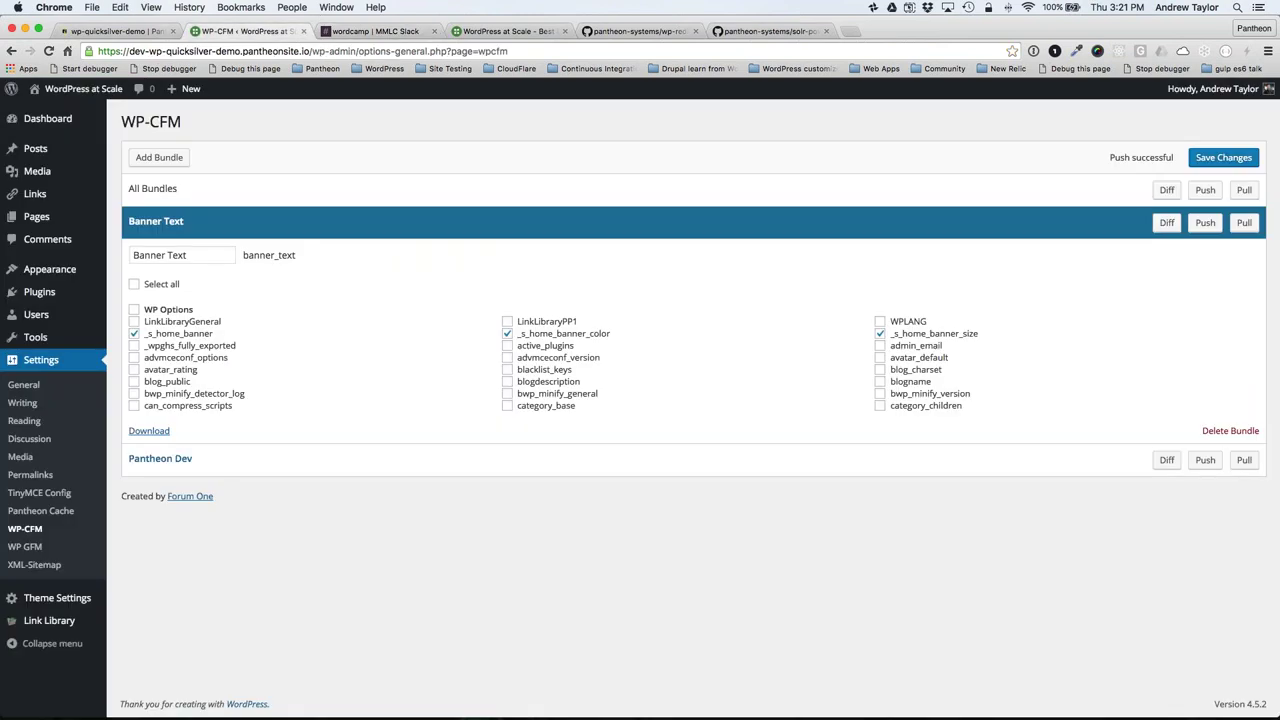
click(118, 31)
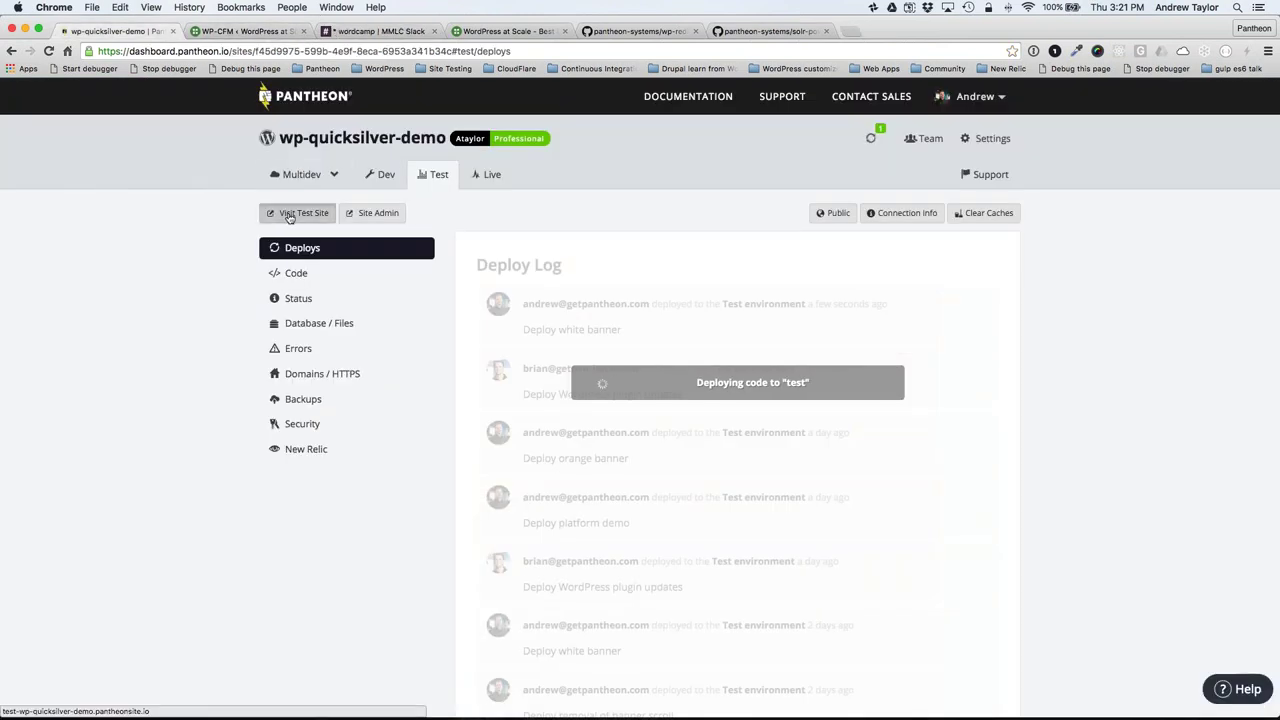
click(289, 217)
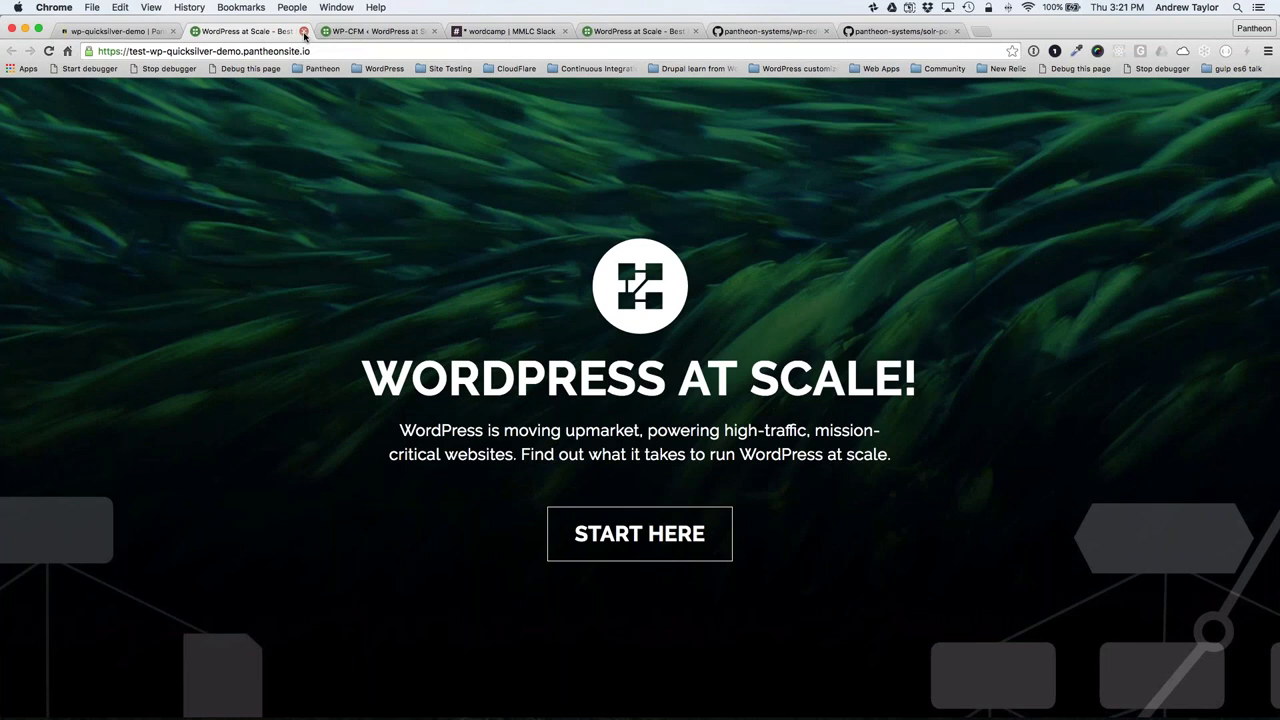
click(304, 32)
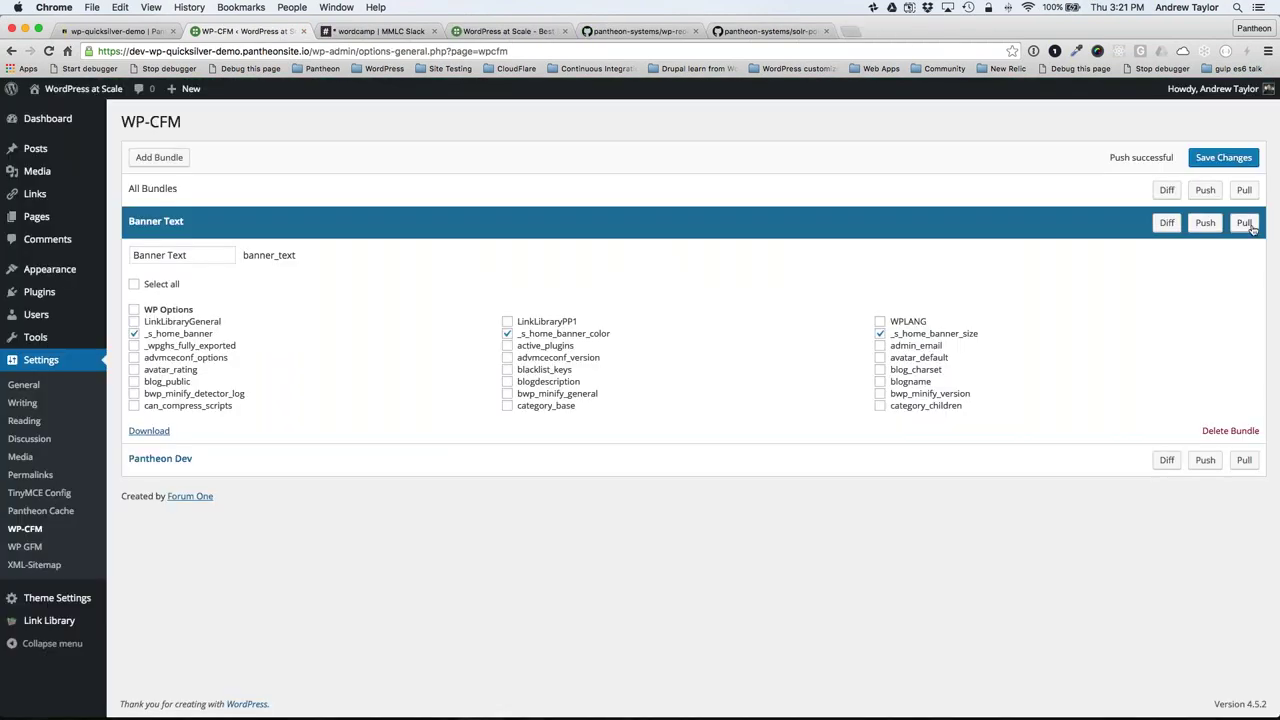
- Check the #wordcamp Slack notifications, and open the pantheon-systems/quicksilver-examples GitHub repository in a new browser tab
click(365, 31)
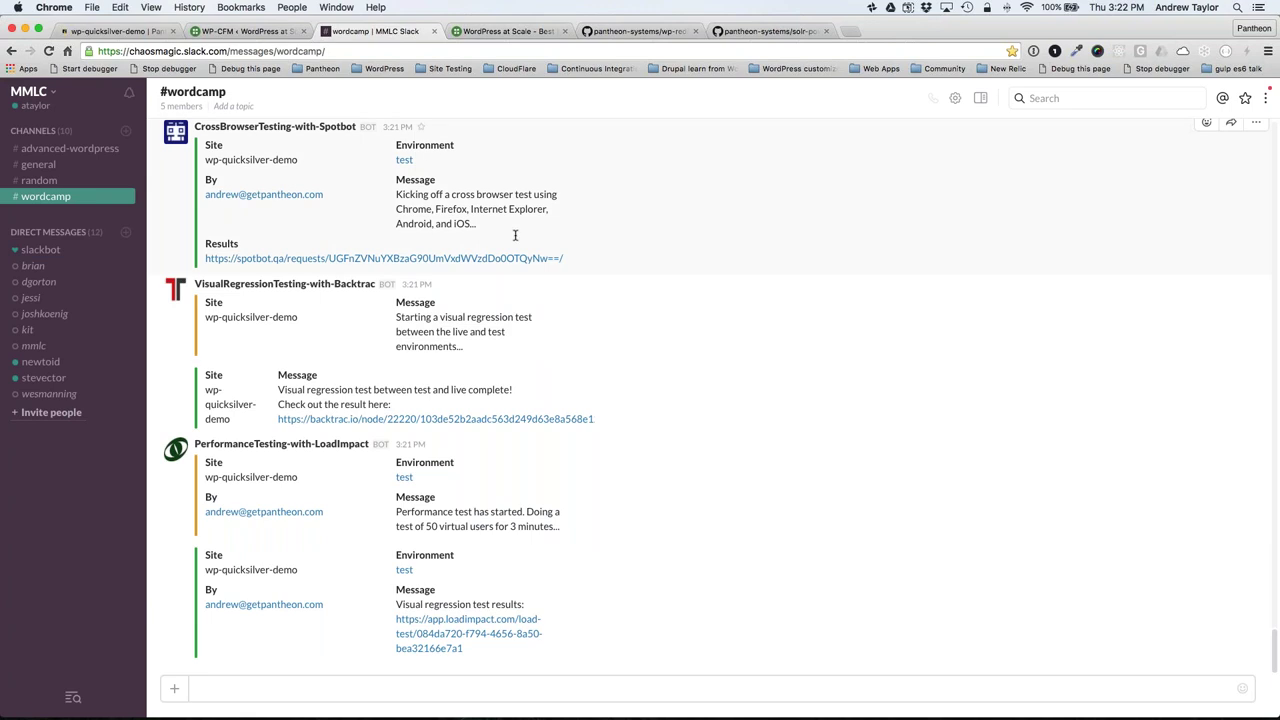
key(ctrl+t)
text(qui)
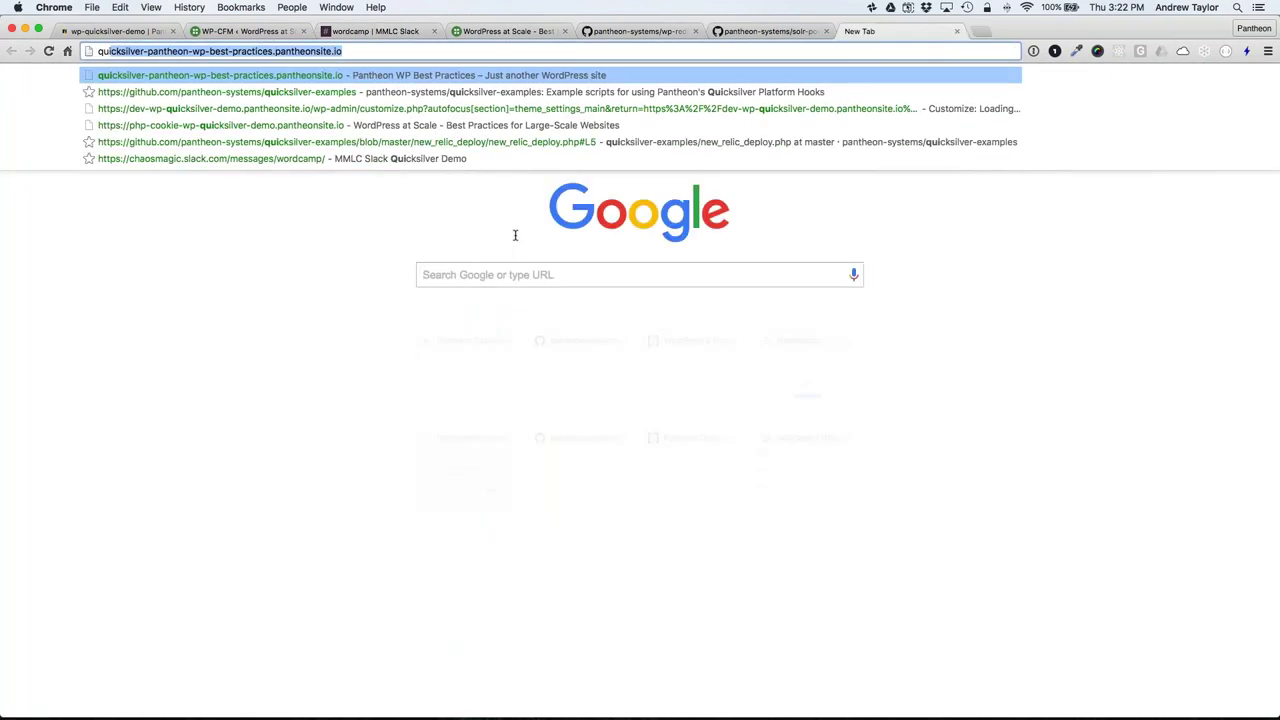
text(cksilver)
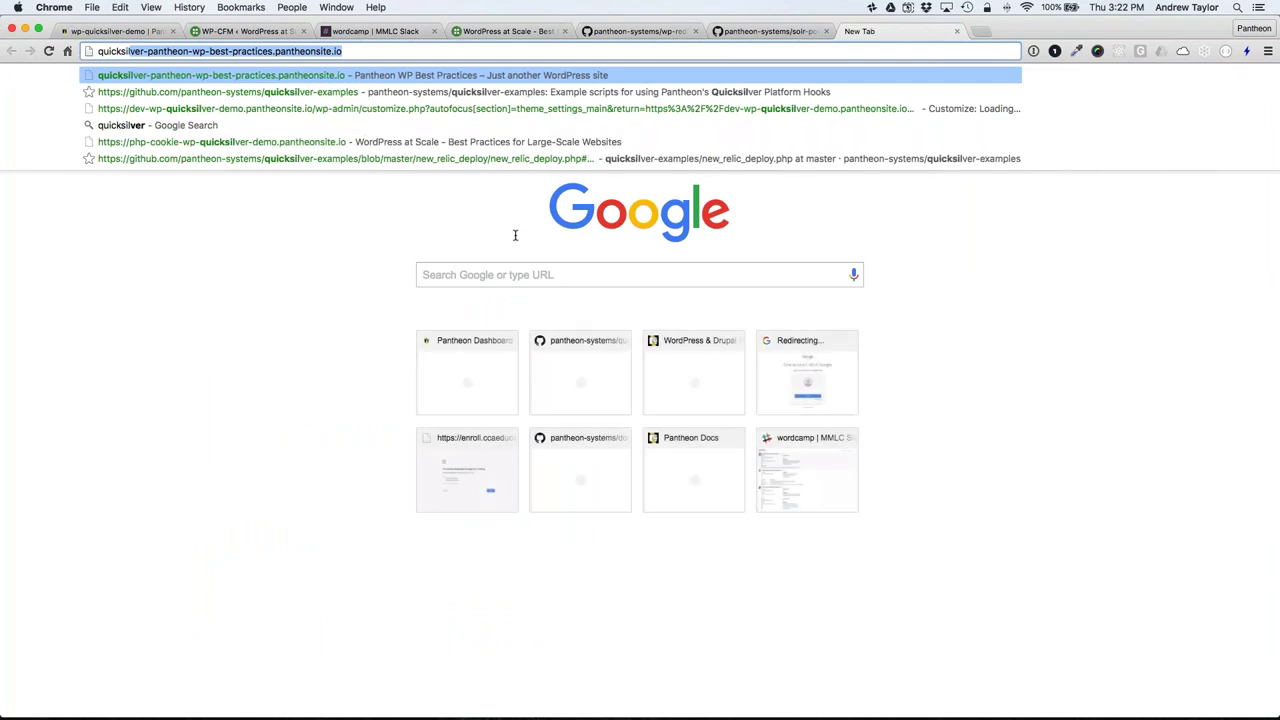
key(Down)
key(Return)
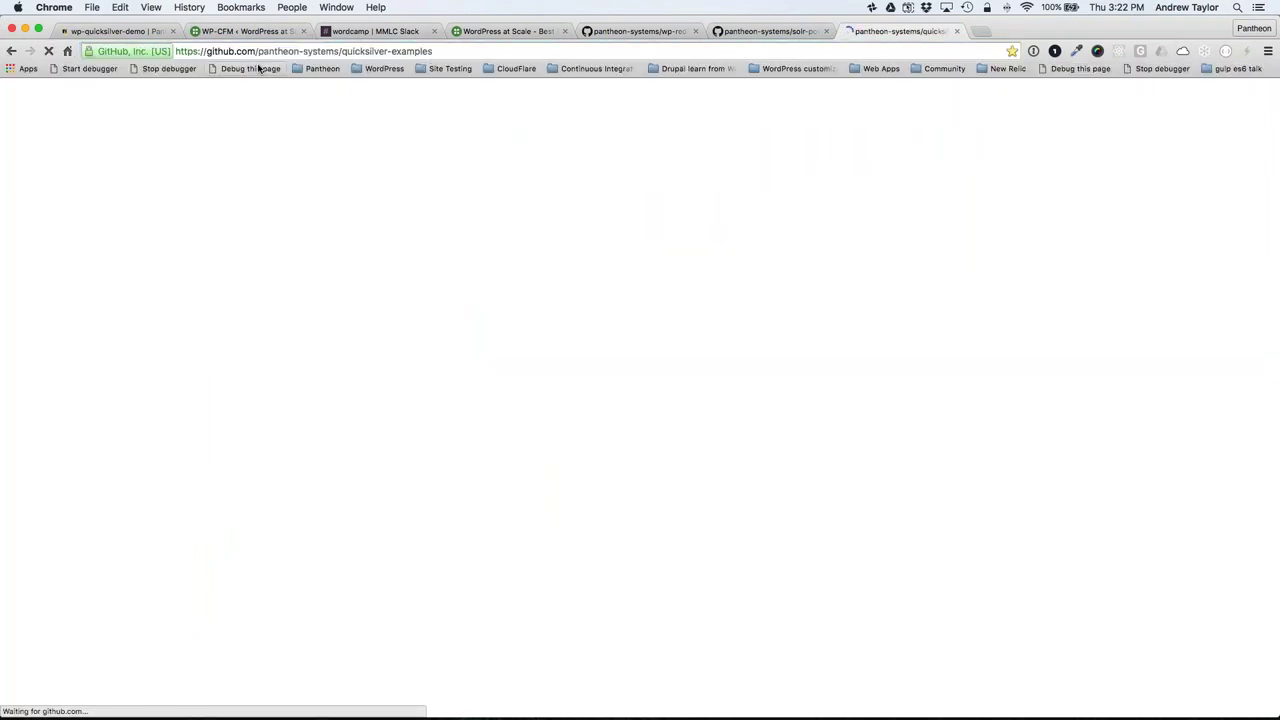
- Select the quicksilver-examples repository's full web address, switch to another app and return to the browser
key(super+l)
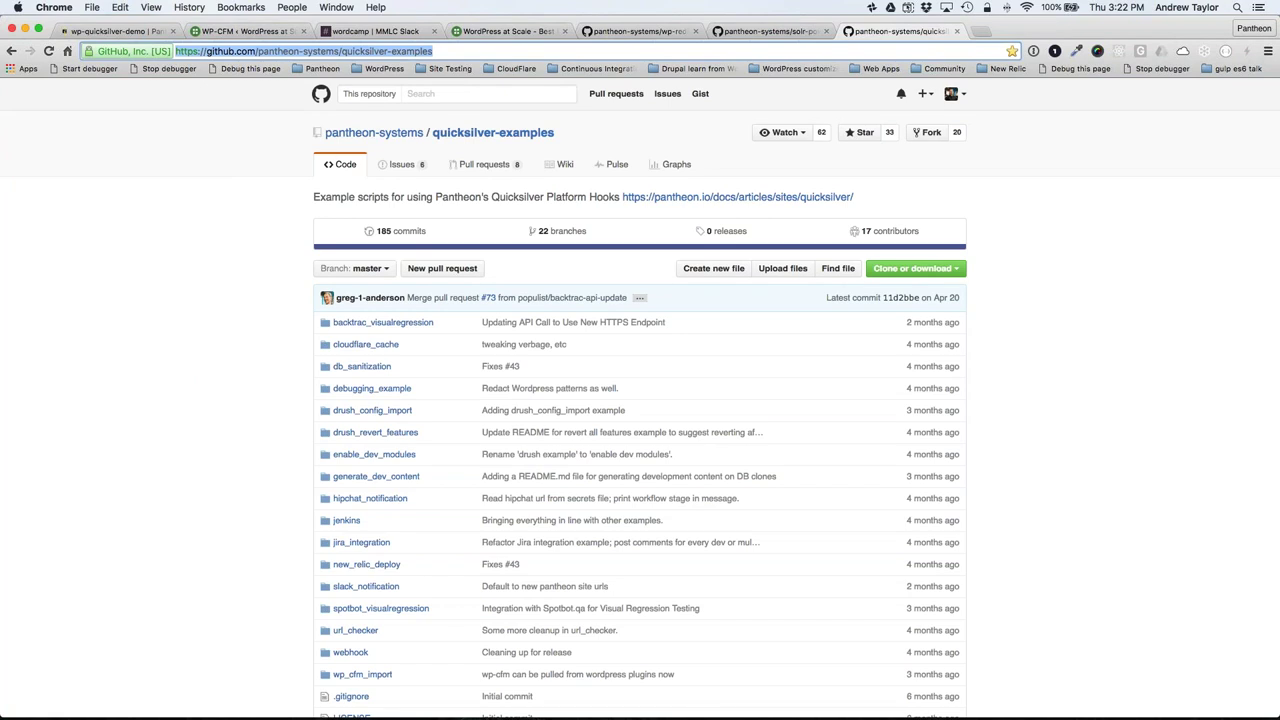
key(super+Tab)
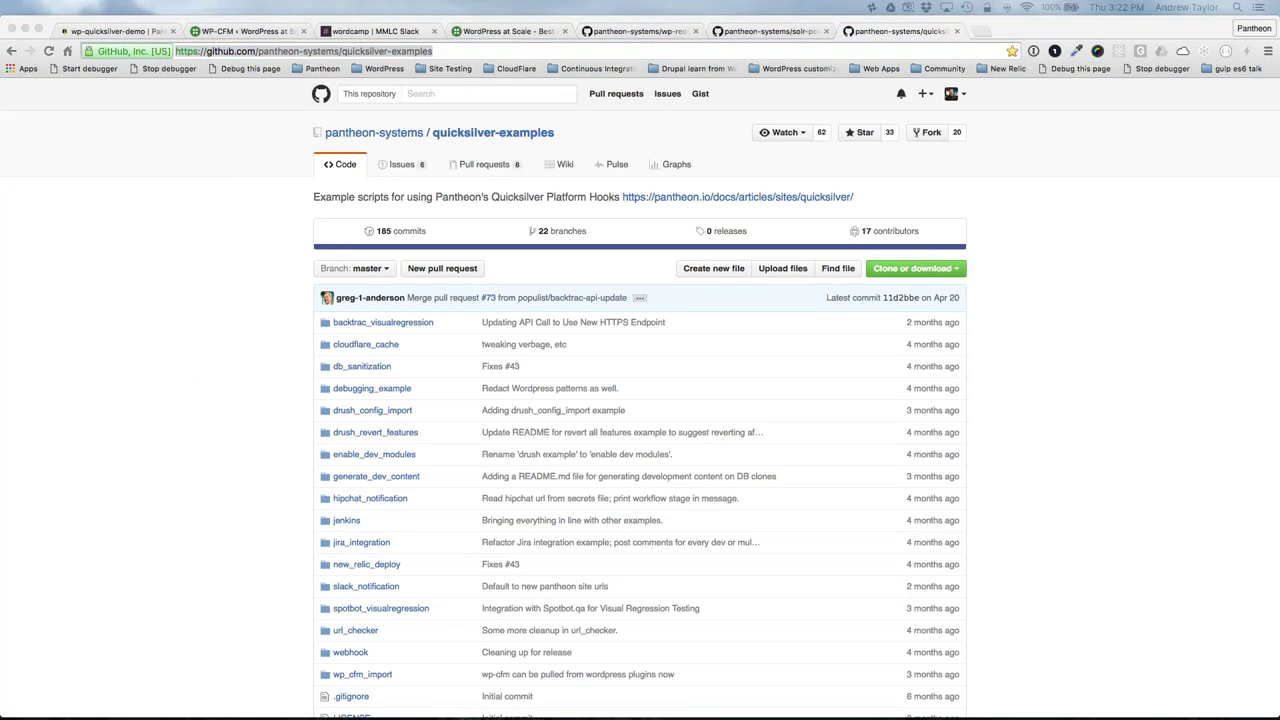
key(super+Tab)
- Open the new_relic_deploy example folder and read its README, including the setup instructions and the example pantheon.yml
scroll(128, 400, down, 3)
click(372, 441)
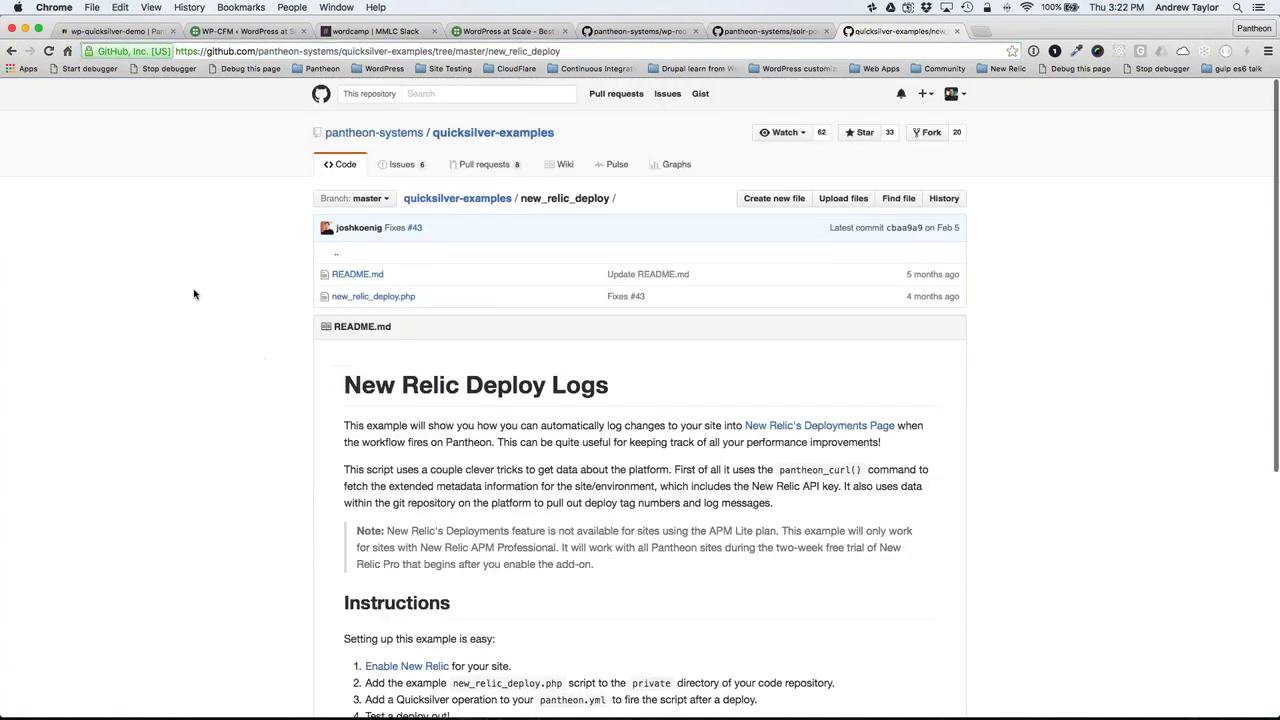
scroll(194, 294, down, 4)
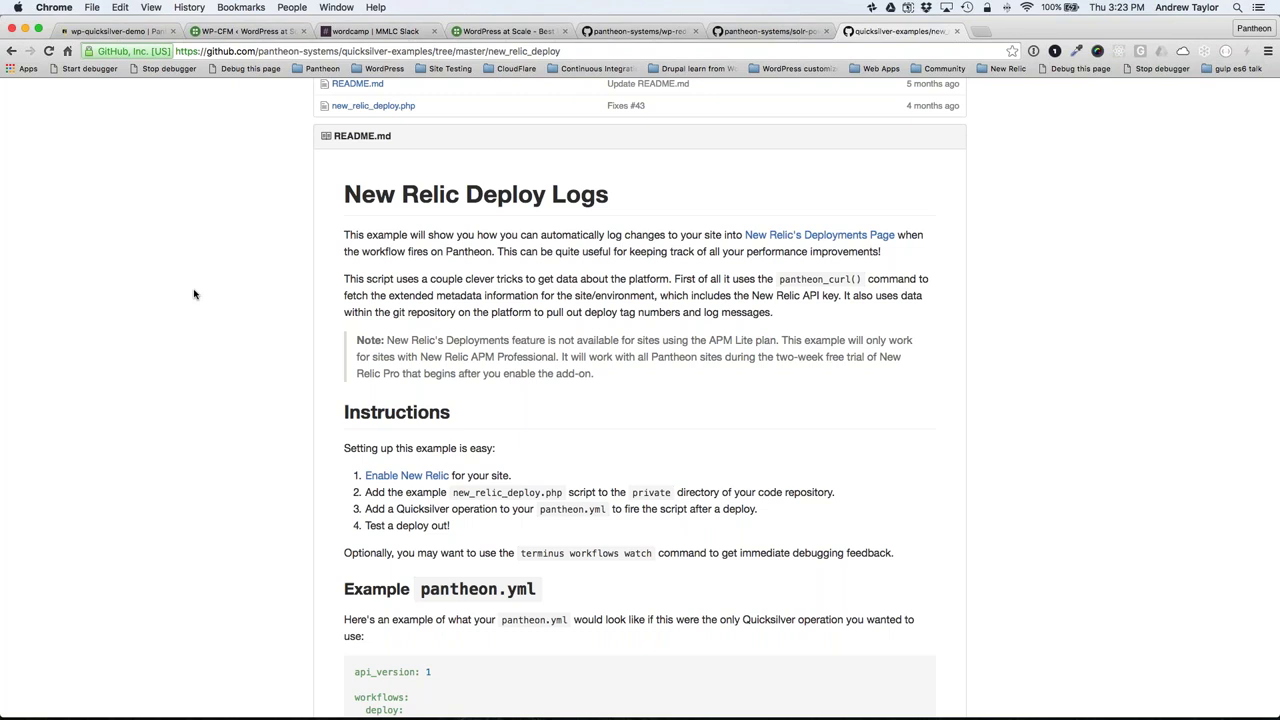
scroll(194, 294, up, 1)
scroll(194, 294, up, 3)
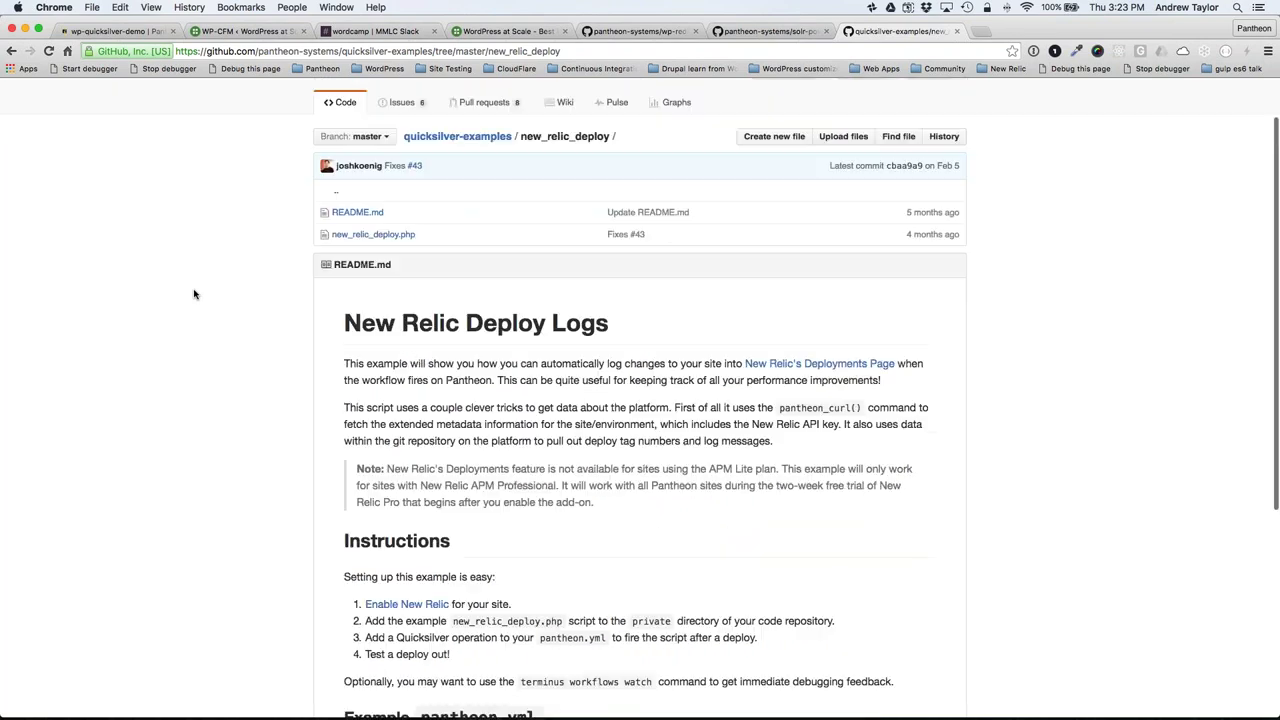
scroll(194, 294, down, 1)
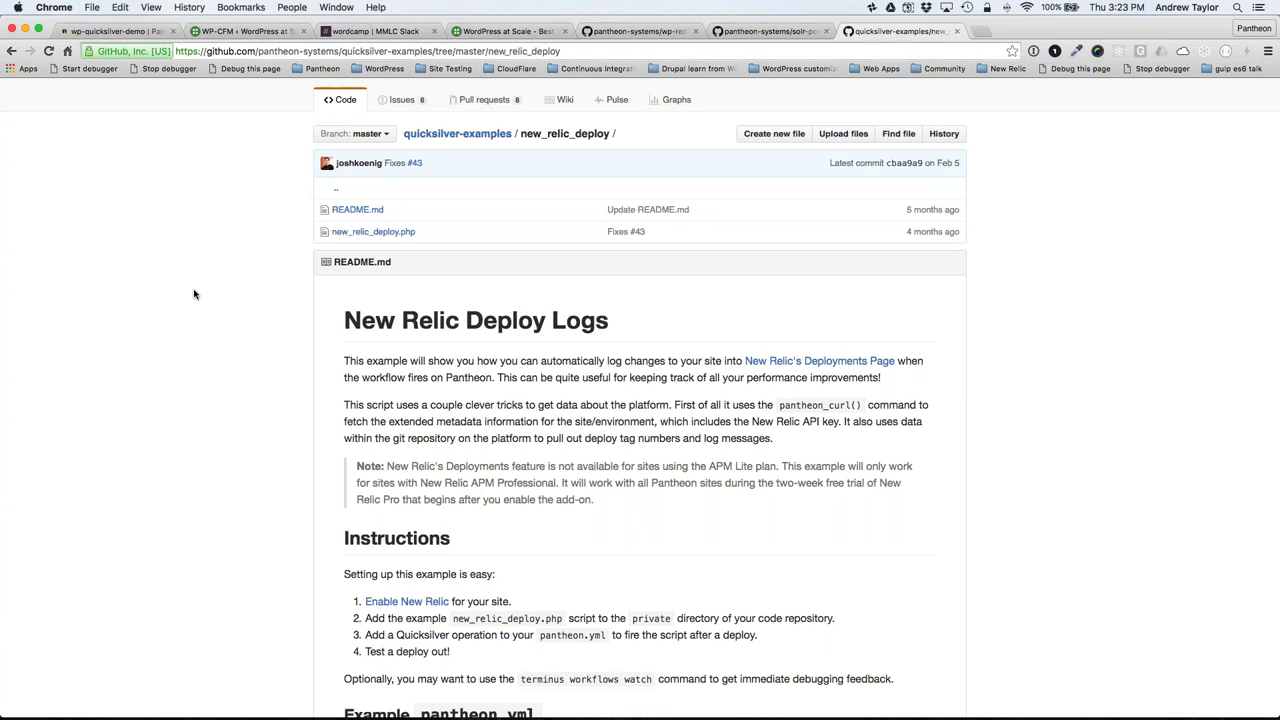
scroll(194, 290, down, 5)
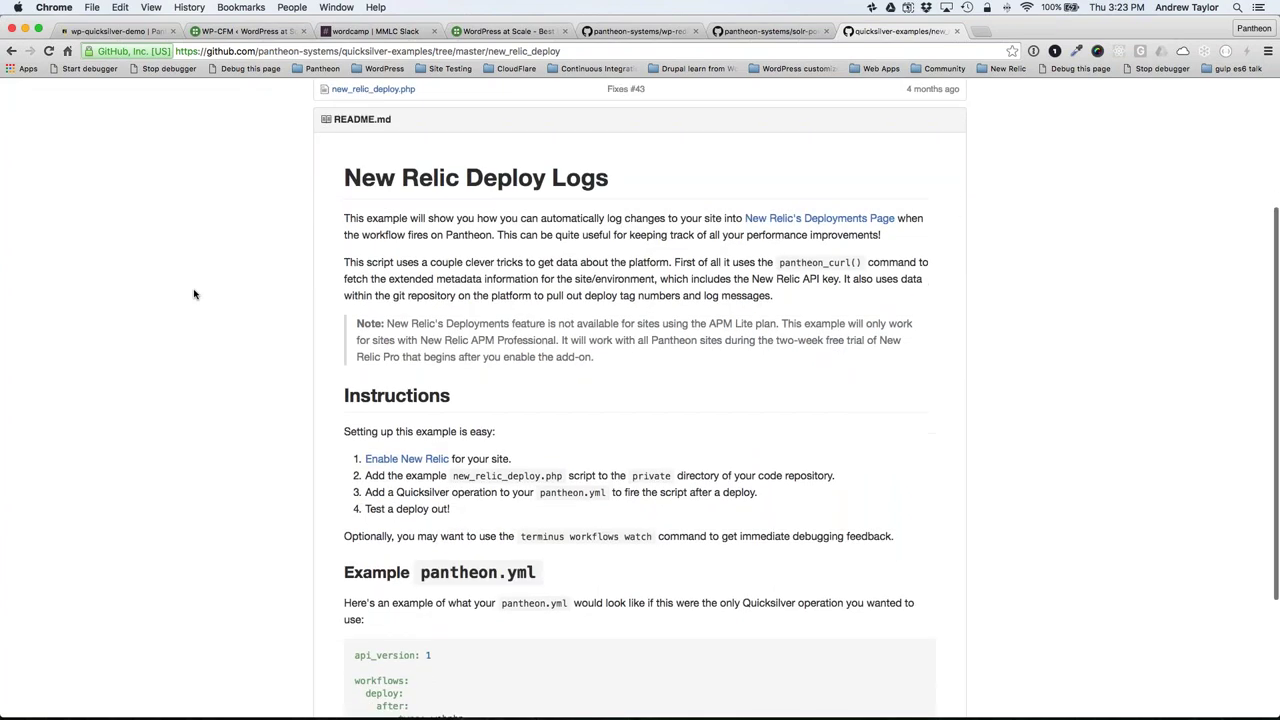
- Check the Test environment's deploy log on the Pantheon dashboard, and look over the pantheon-systems/wp-redis repository on GitHub
click(137, 31)
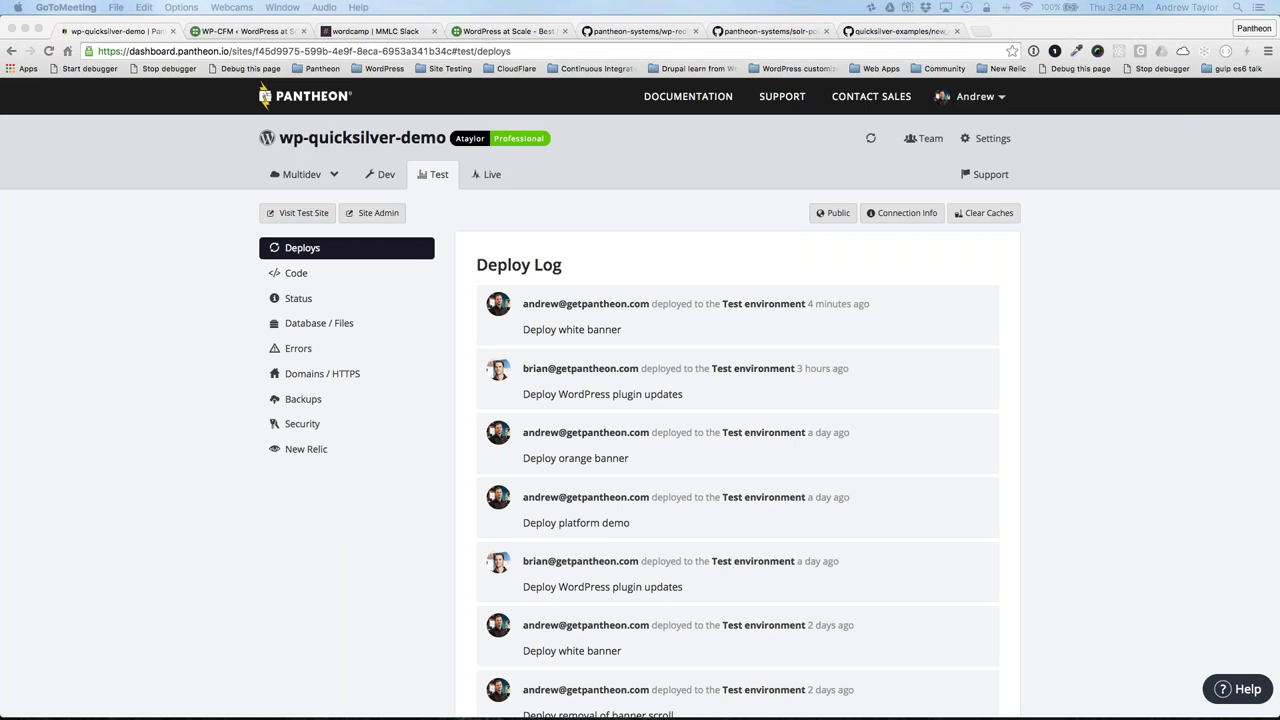
click(298, 212)
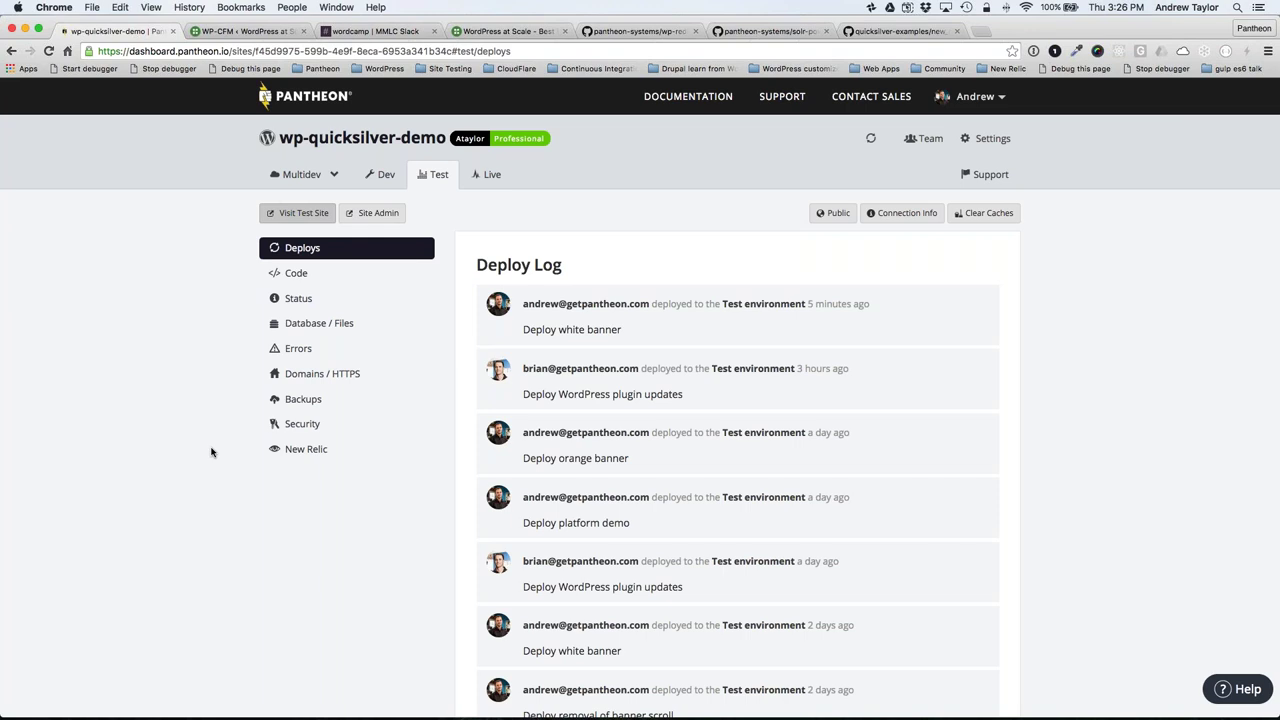
click(647, 31)
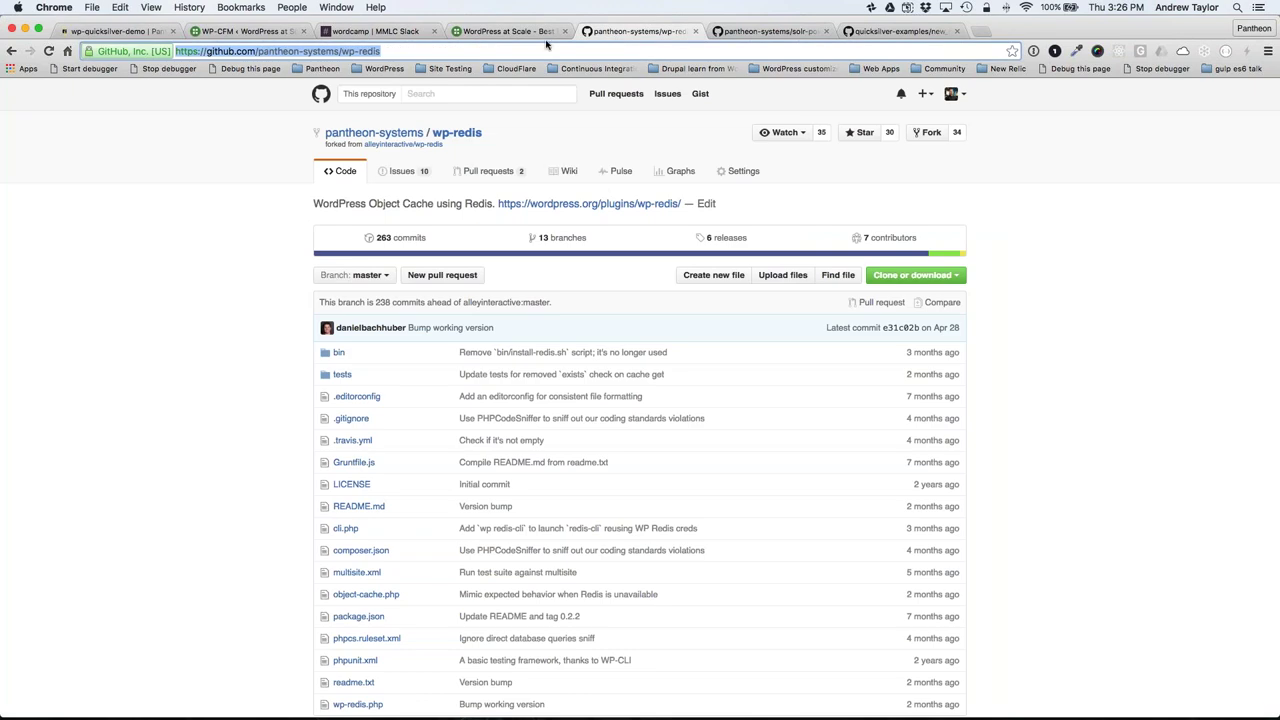
key(super+Tab)
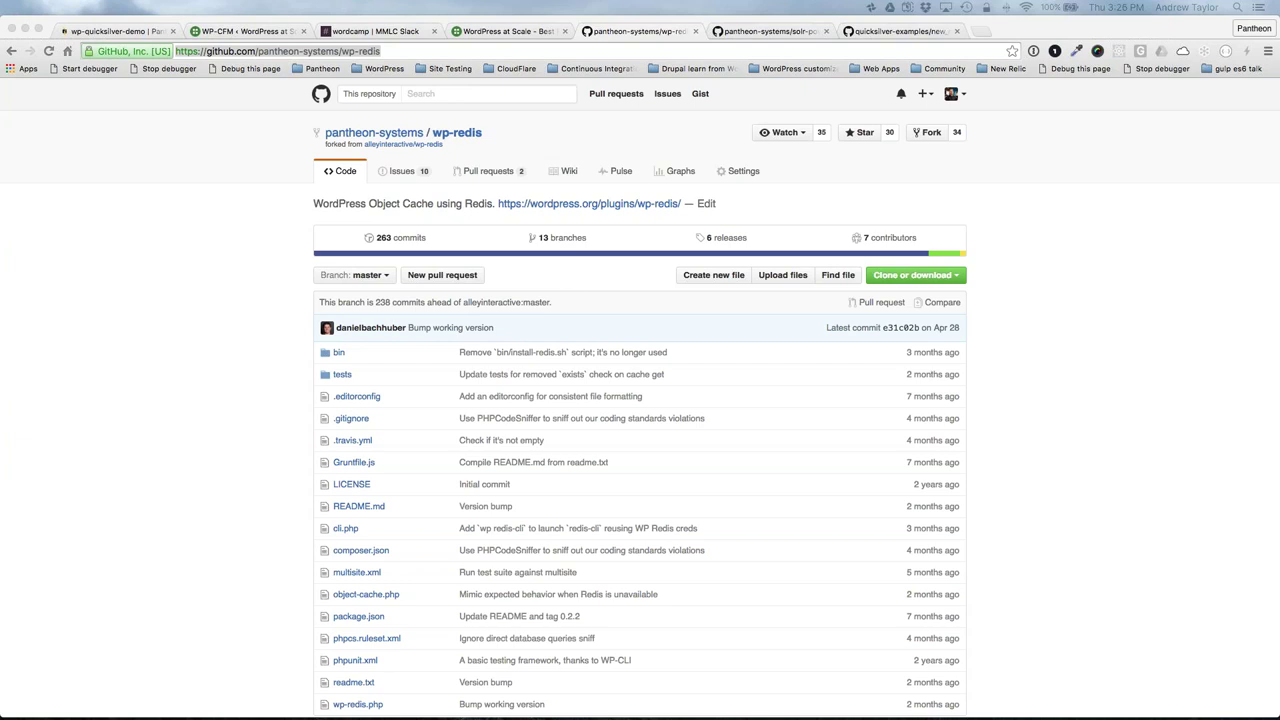
scroll(135, 287, down, 3)
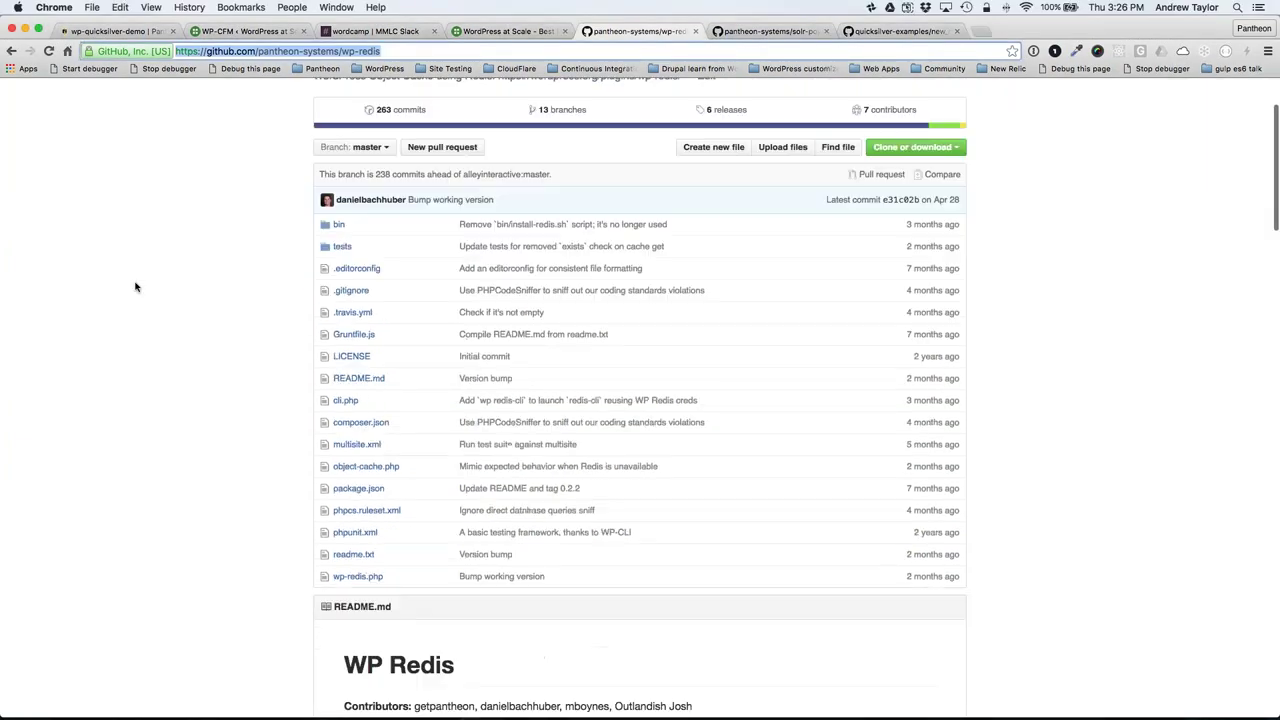
scroll(135, 287, down, 5)
scroll(135, 287, up, 6)
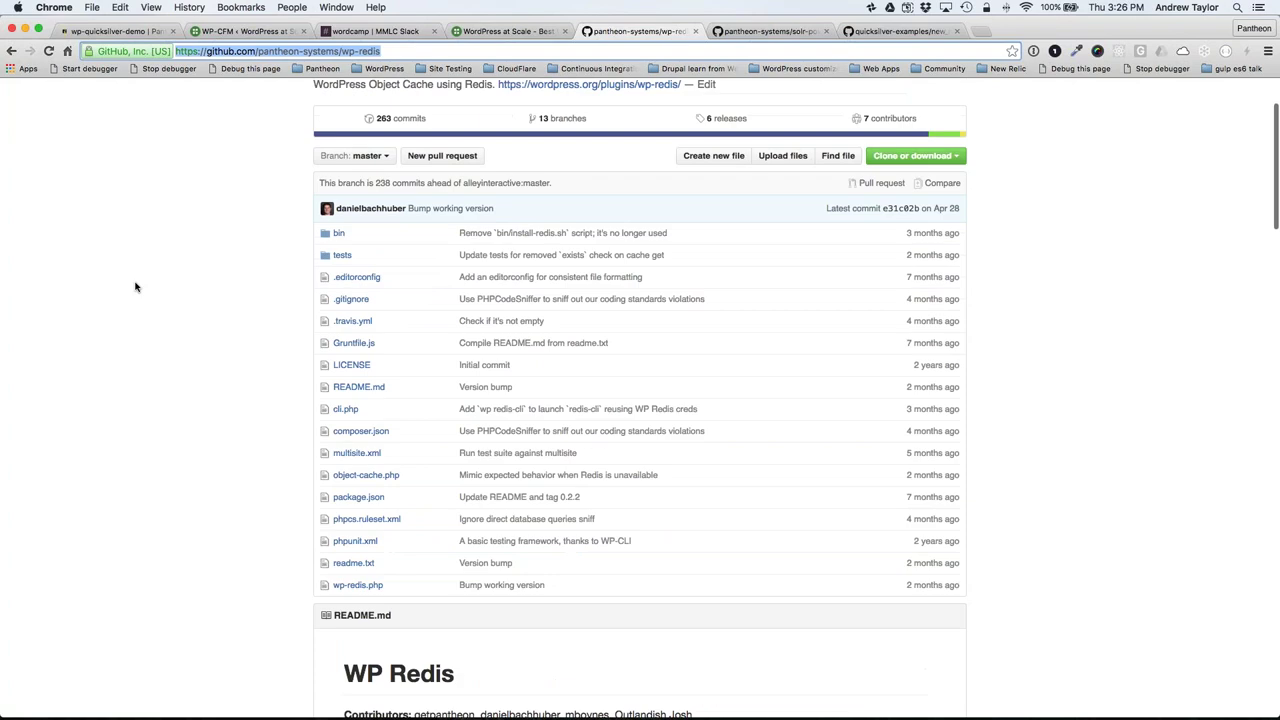
scroll(135, 287, up, 1)
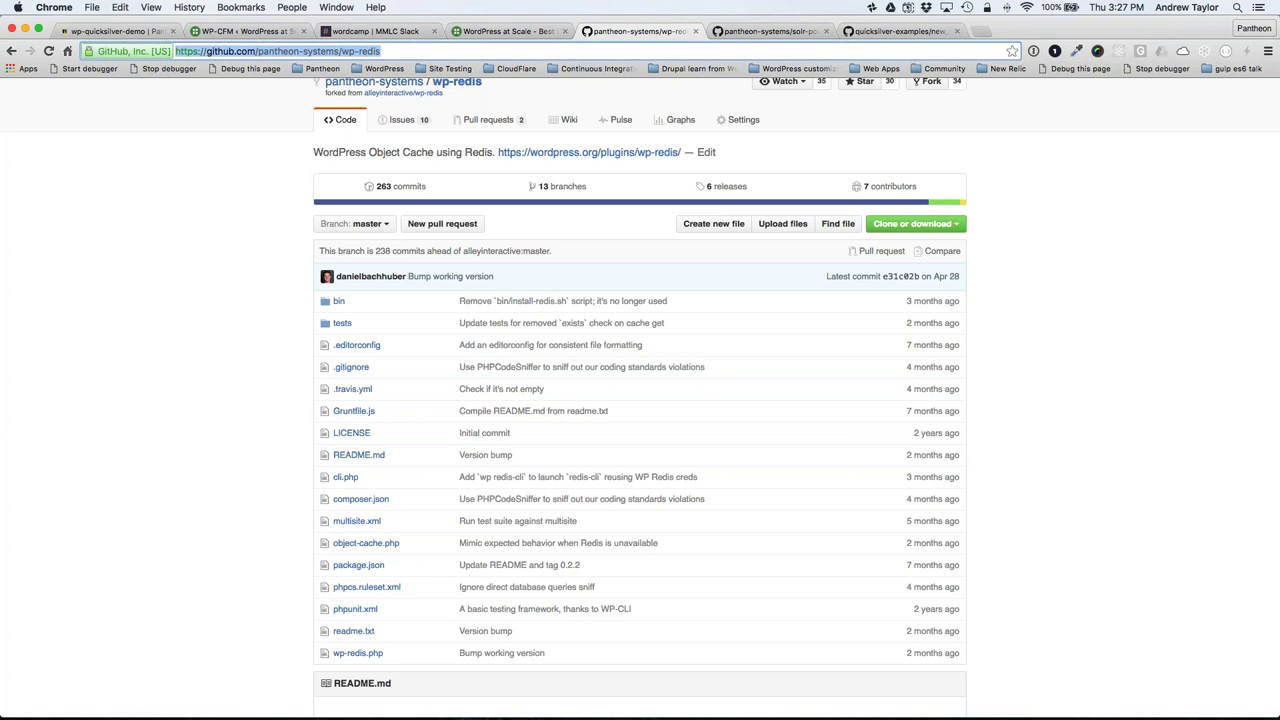
key(super+Tab)
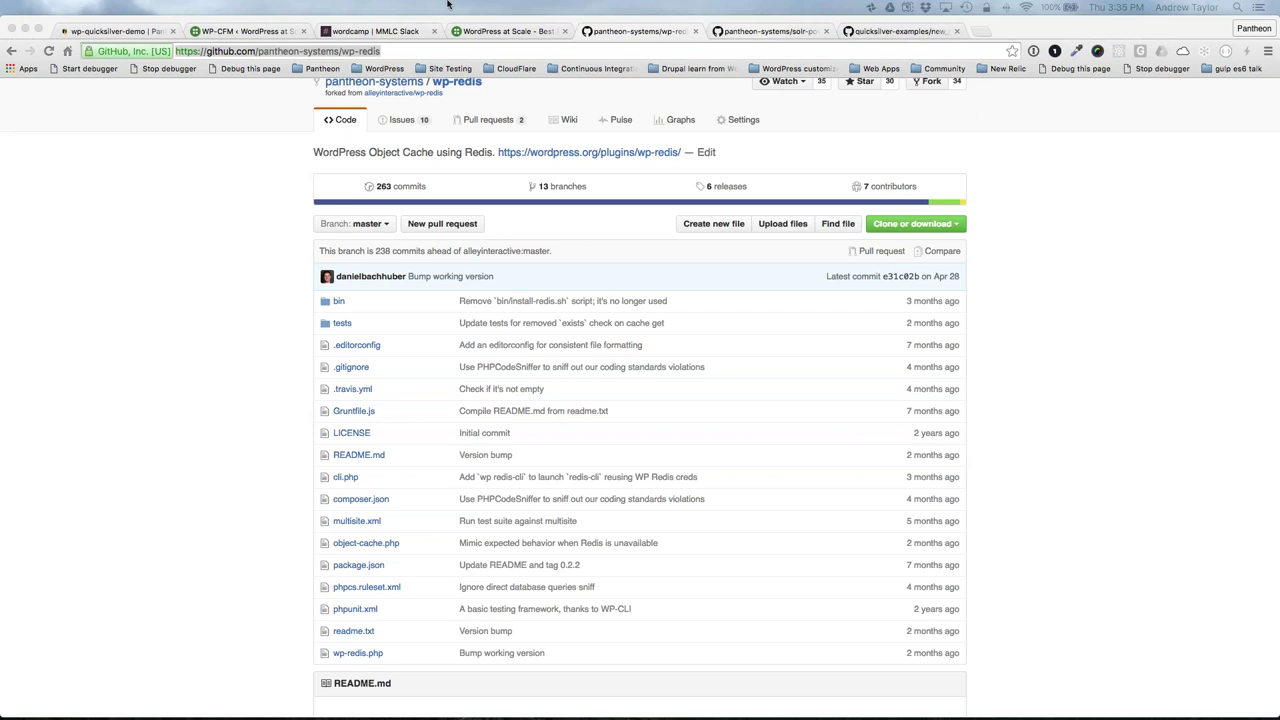
- Open the Load Impact test results linked in the #wordcamp Slack channel, and examine the load time chart and per-URL results
click(375, 31)
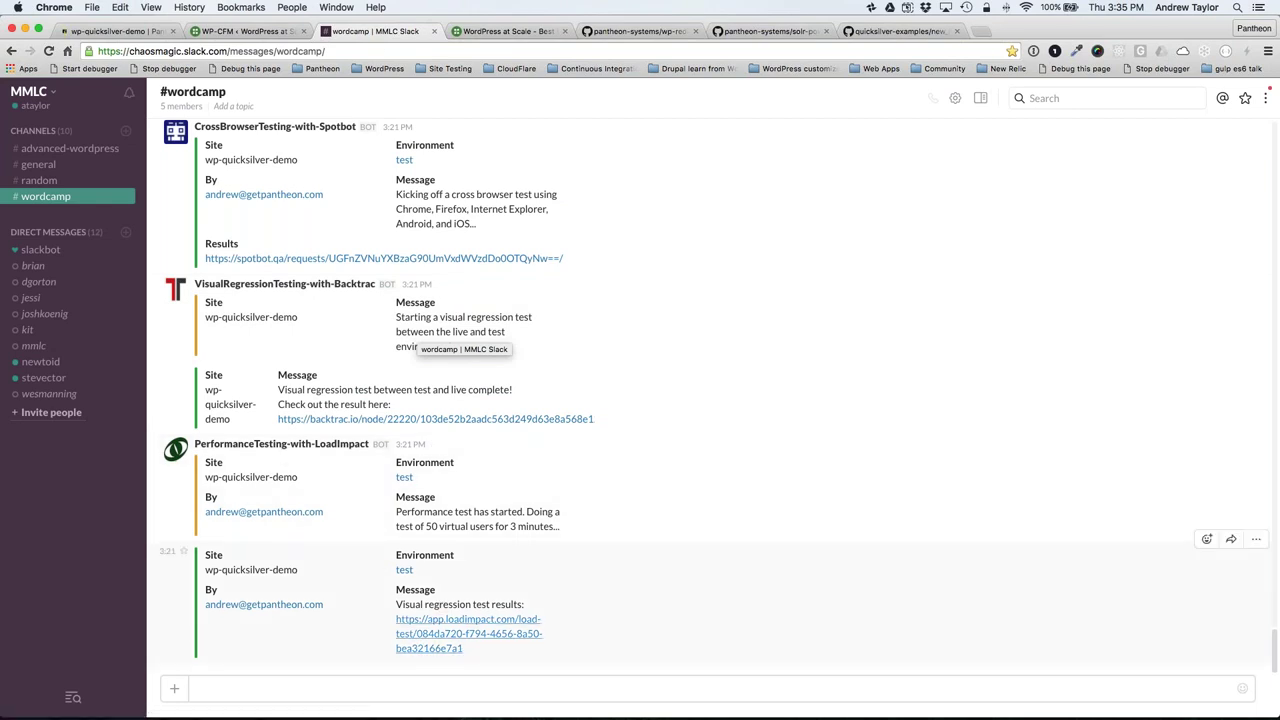
click(447, 620)
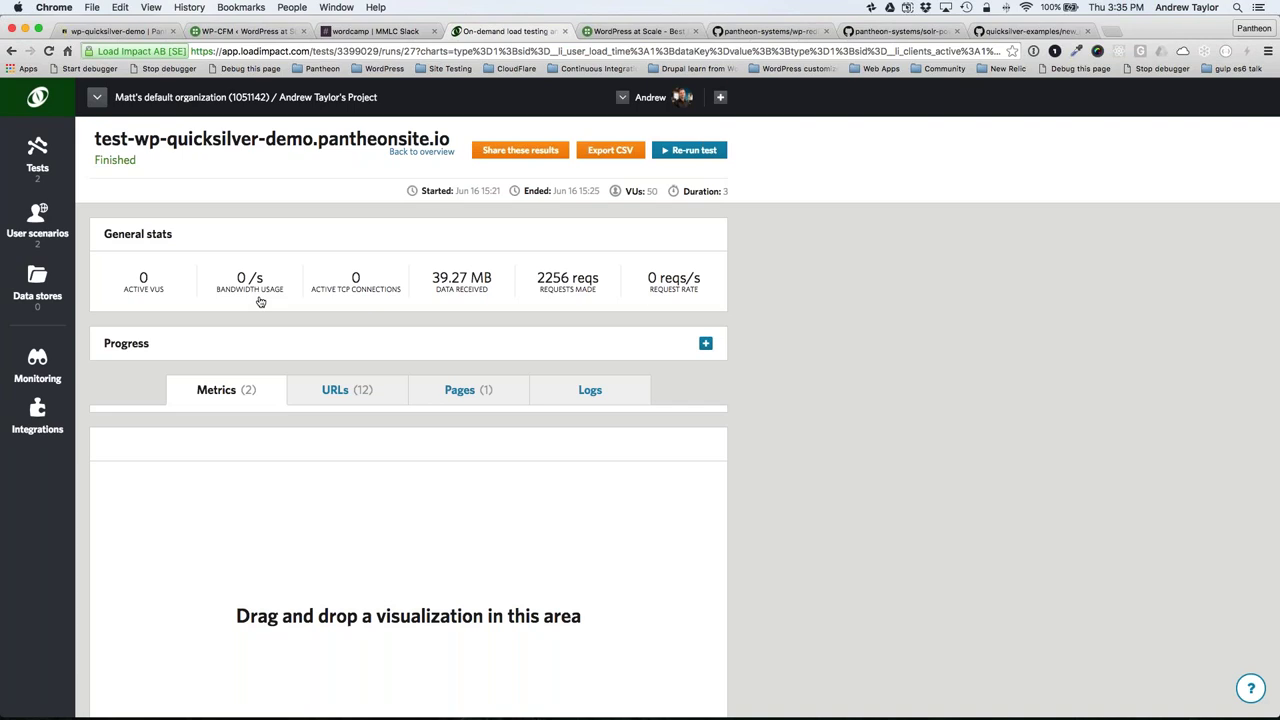
scroll(260, 301, down, 5)
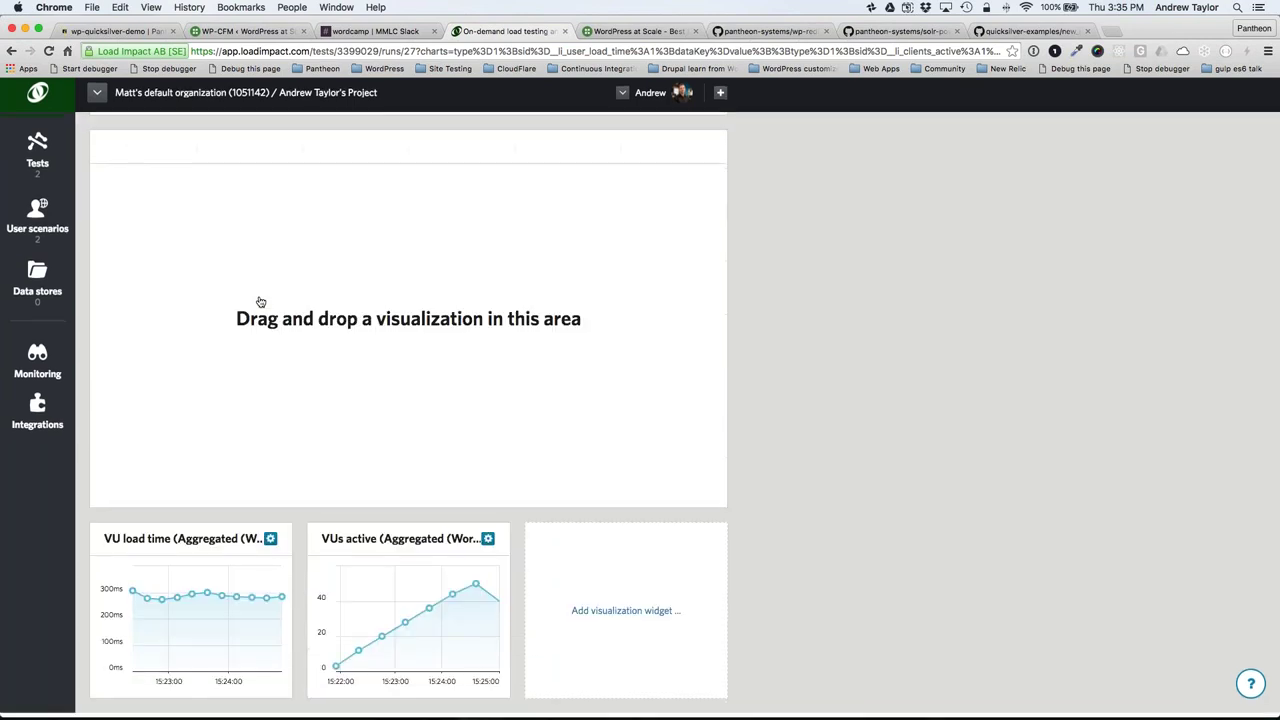
mouse_move(201, 603)
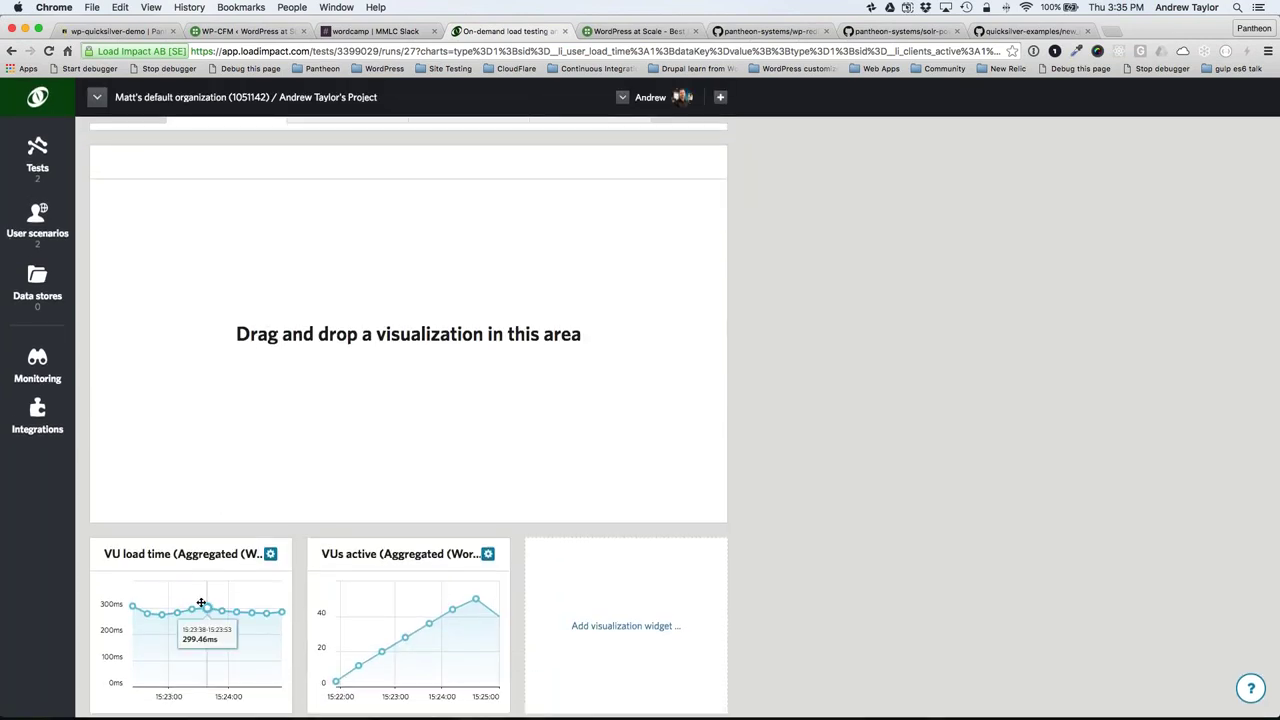
scroll(201, 603, up, 5)
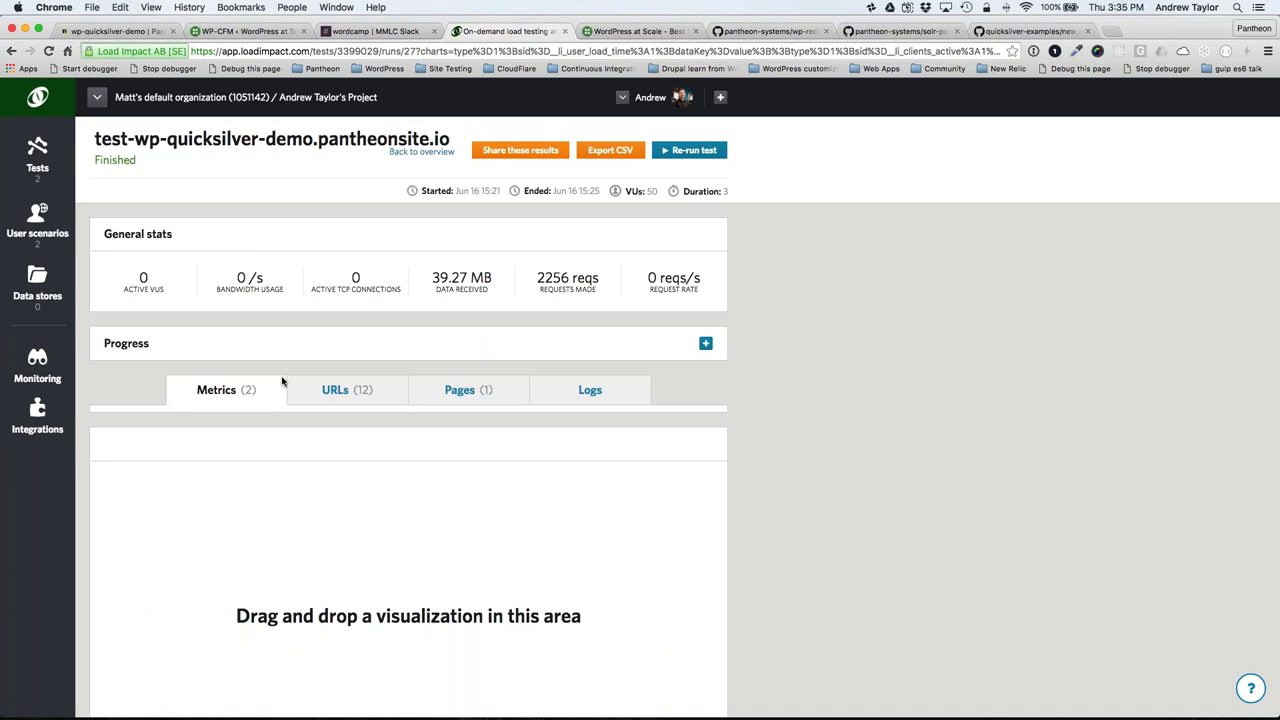
click(330, 389)
scroll(330, 389, down, 3)
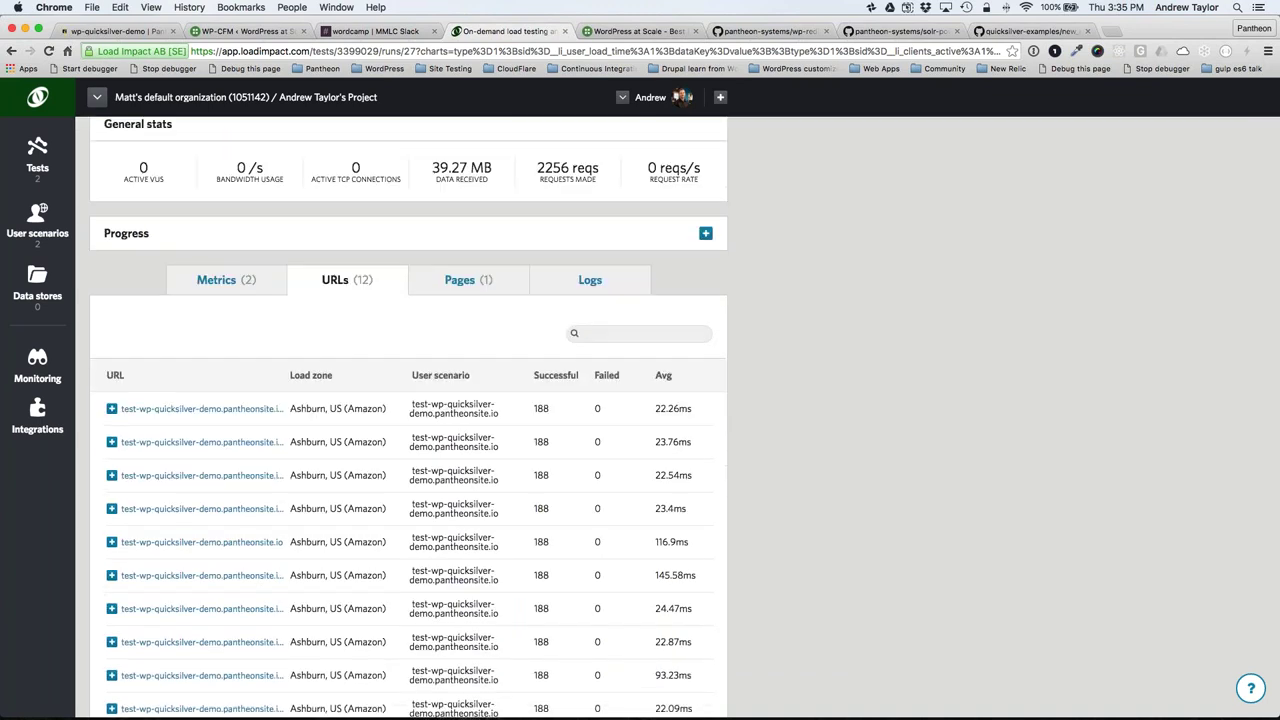
scroll(670, 280, down, 3)
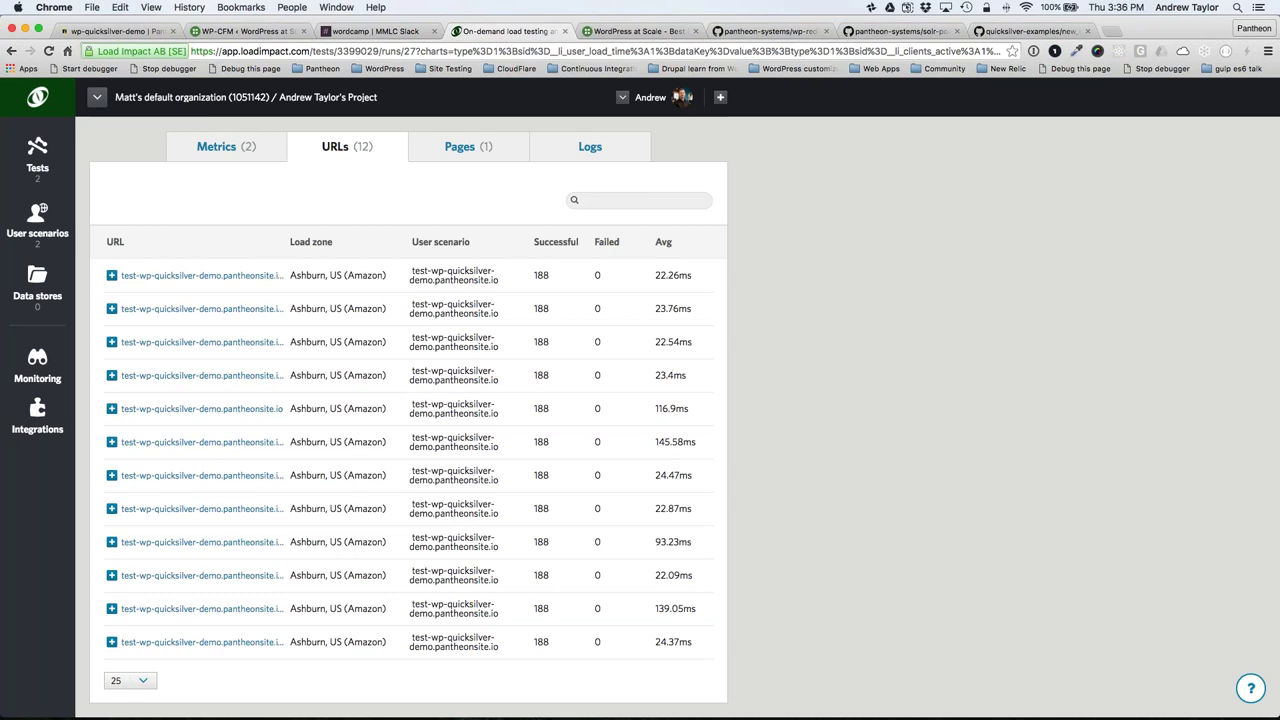
- Open the Backtrac visual regression result linked in Slack, review its phone and desktop comparisons, and close it
key(ctrl+shift+Tab)
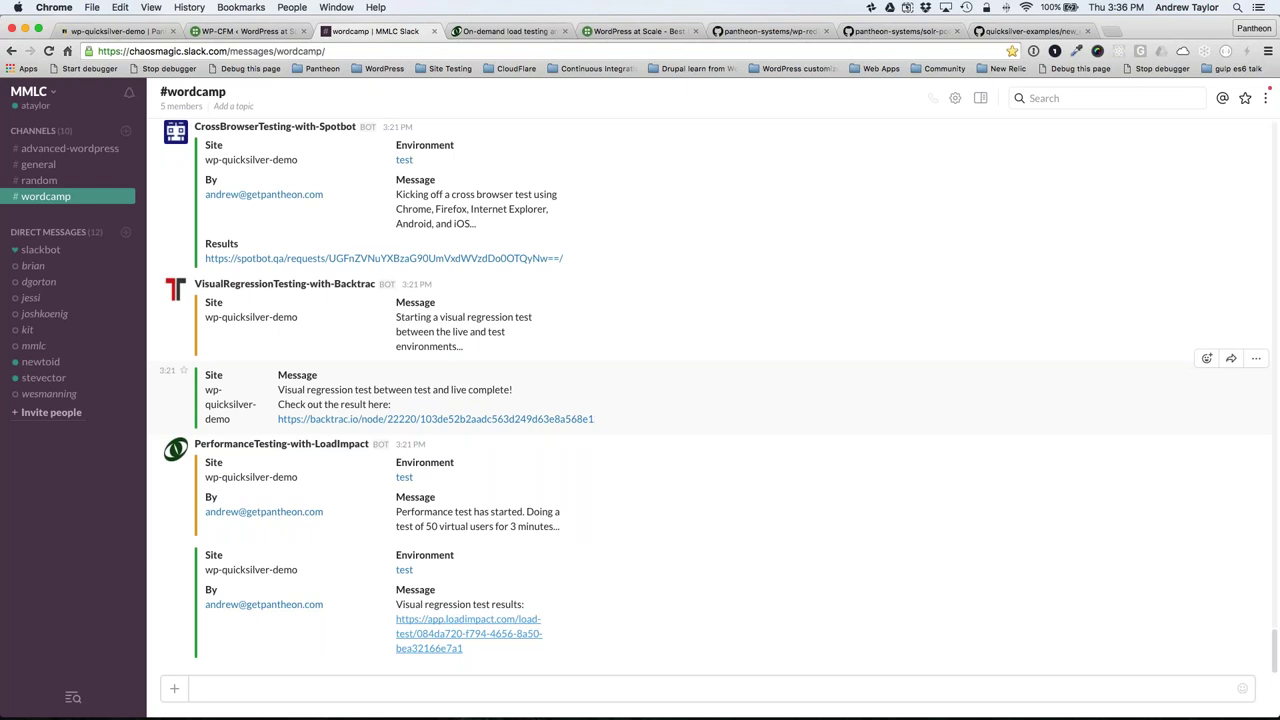
click(328, 419)
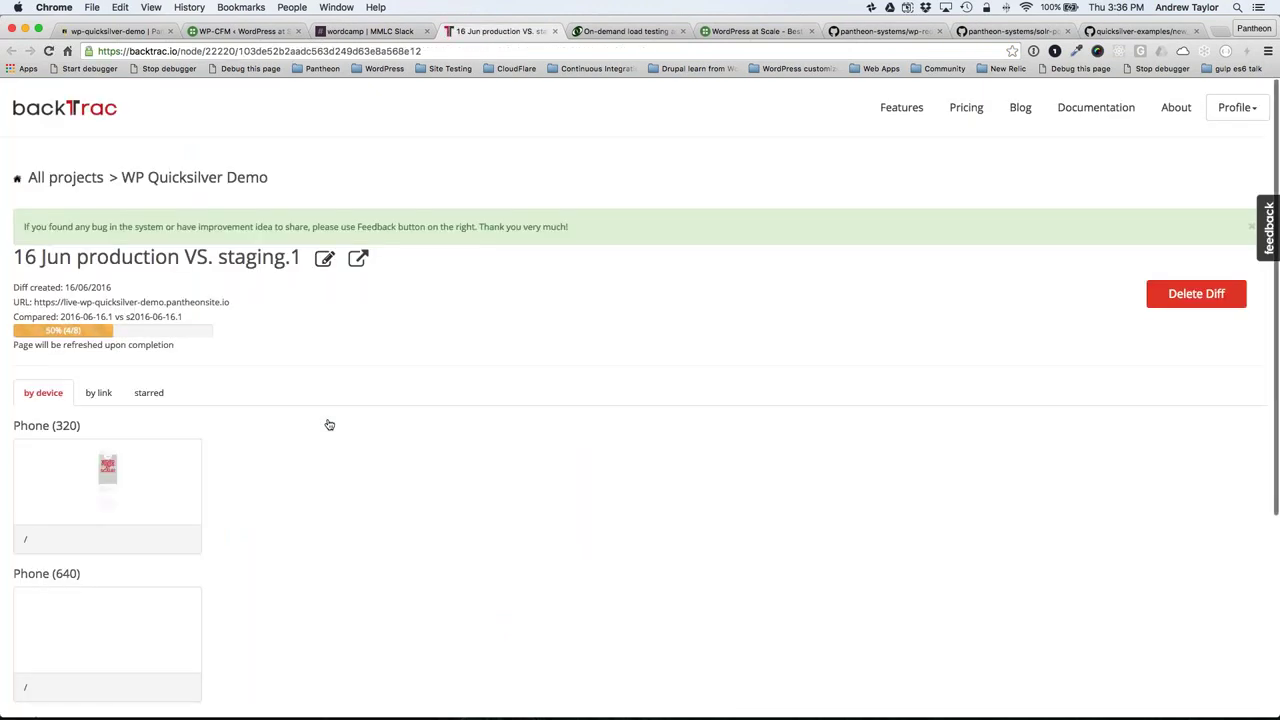
scroll(256, 406, down, 5)
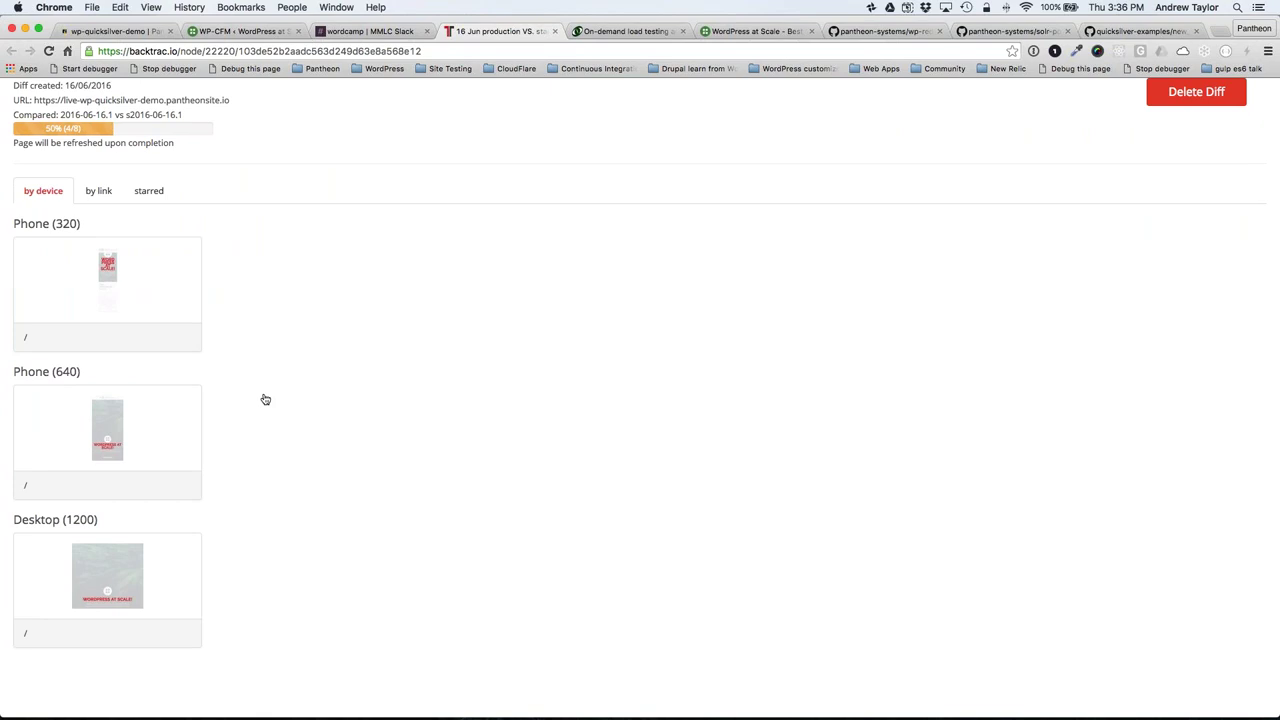
scroll(263, 398, down, 1)
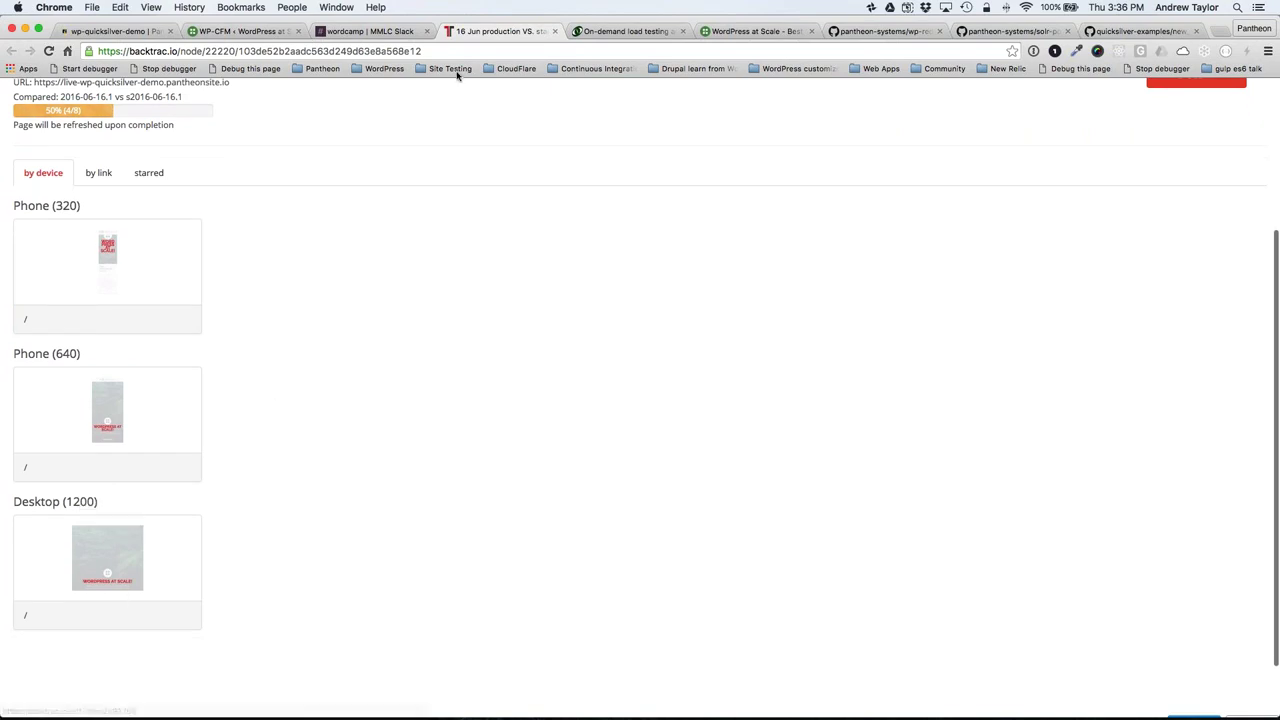
click(554, 31)
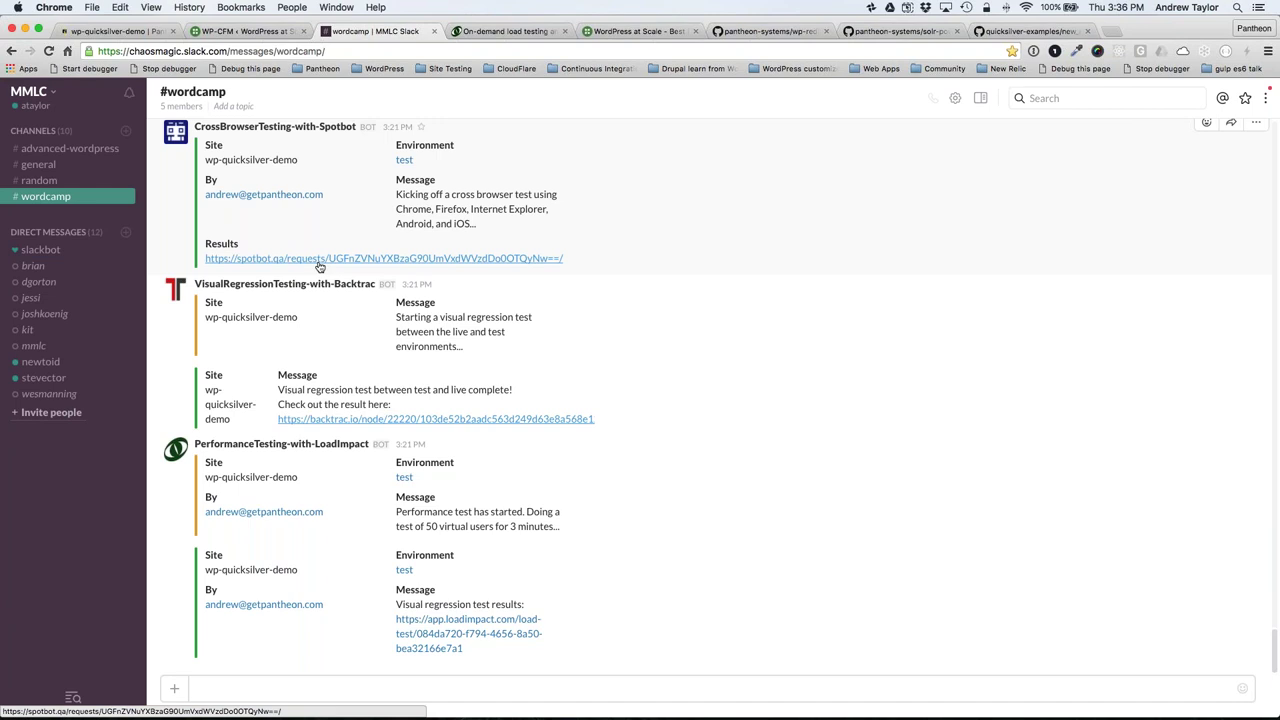
- Return from the new_relic_deploy folder to the root of the quicksilver-examples repository and look through its list of example scripts
click(983, 31)
click(983, 31)
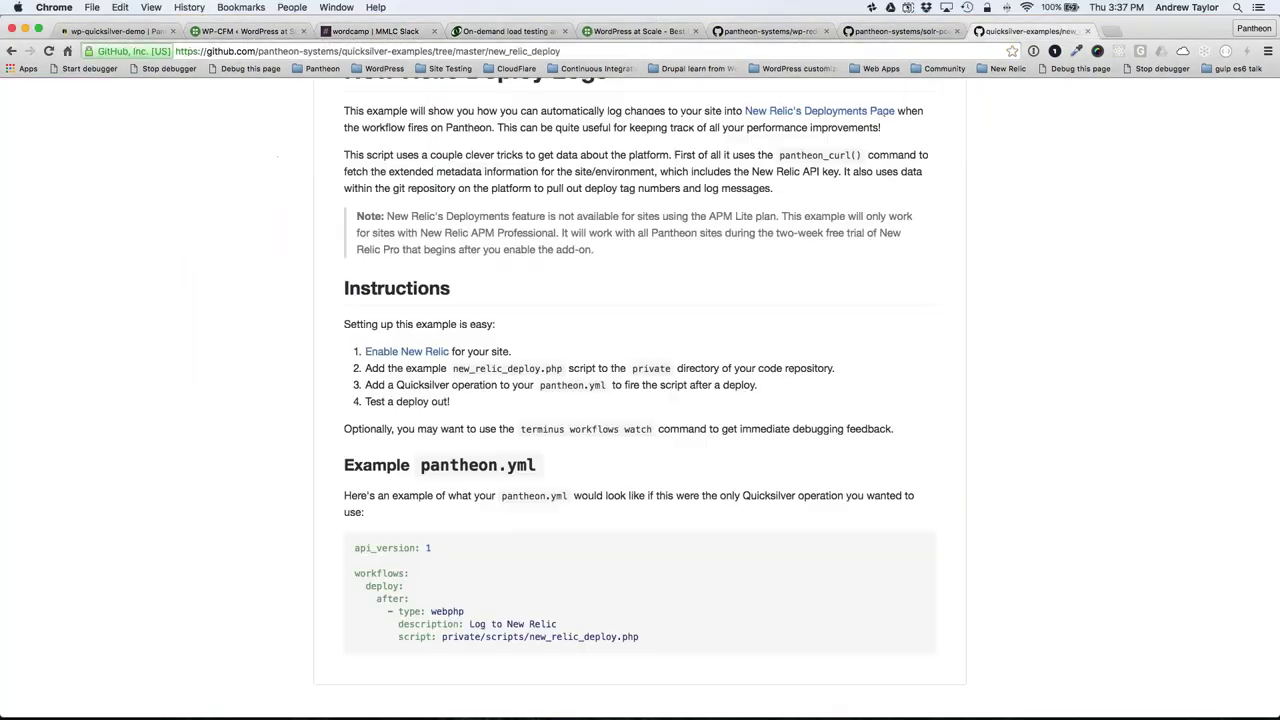
scroll(640, 400, up, 5)
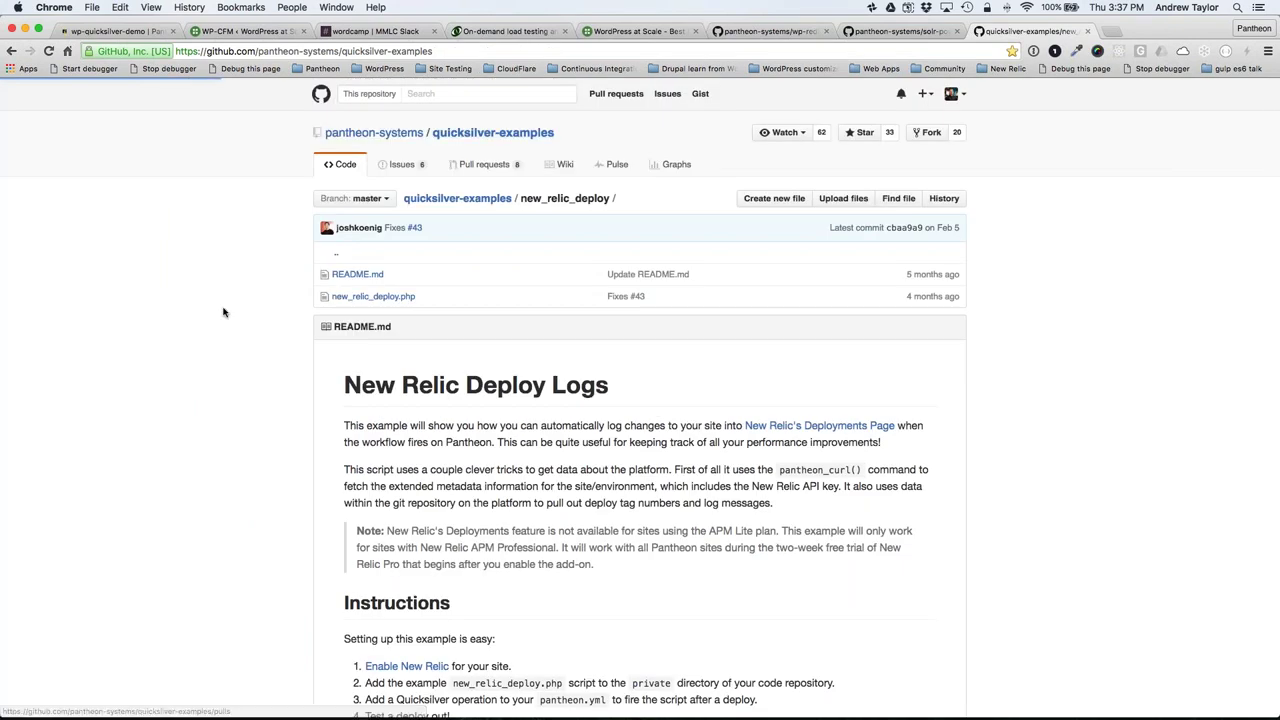
click(445, 270)
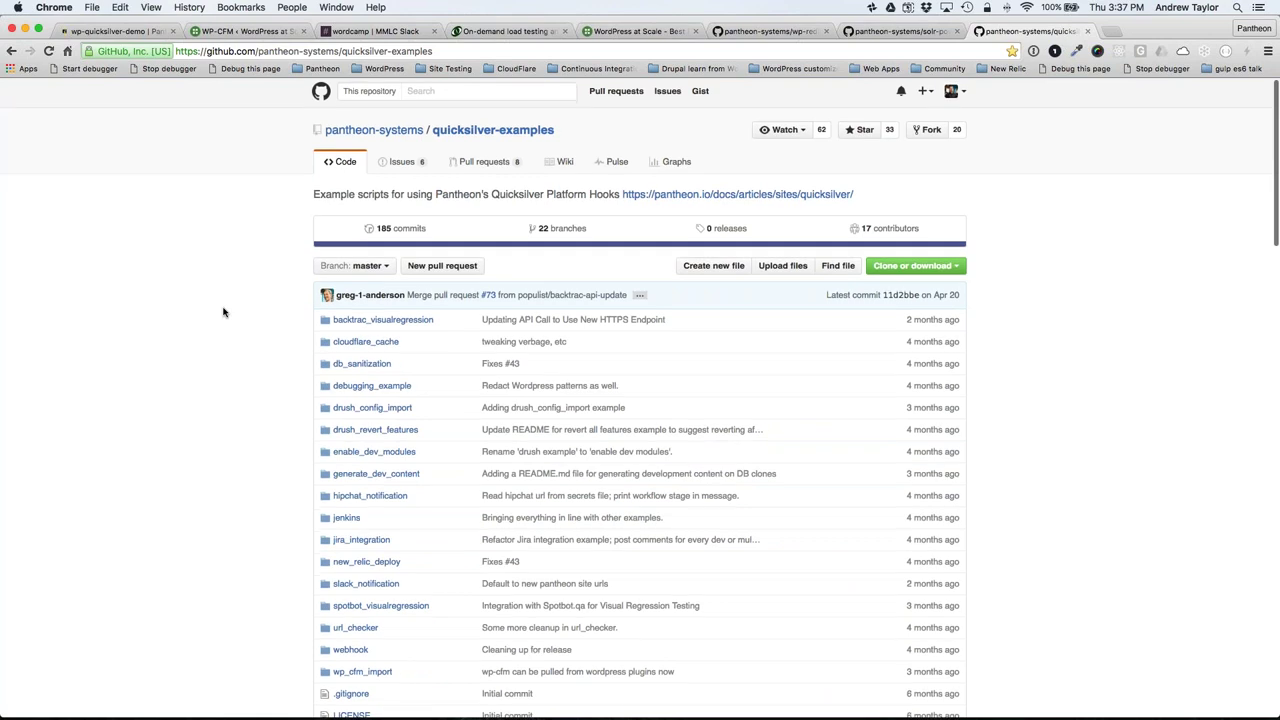
scroll(223, 312, down, 3)
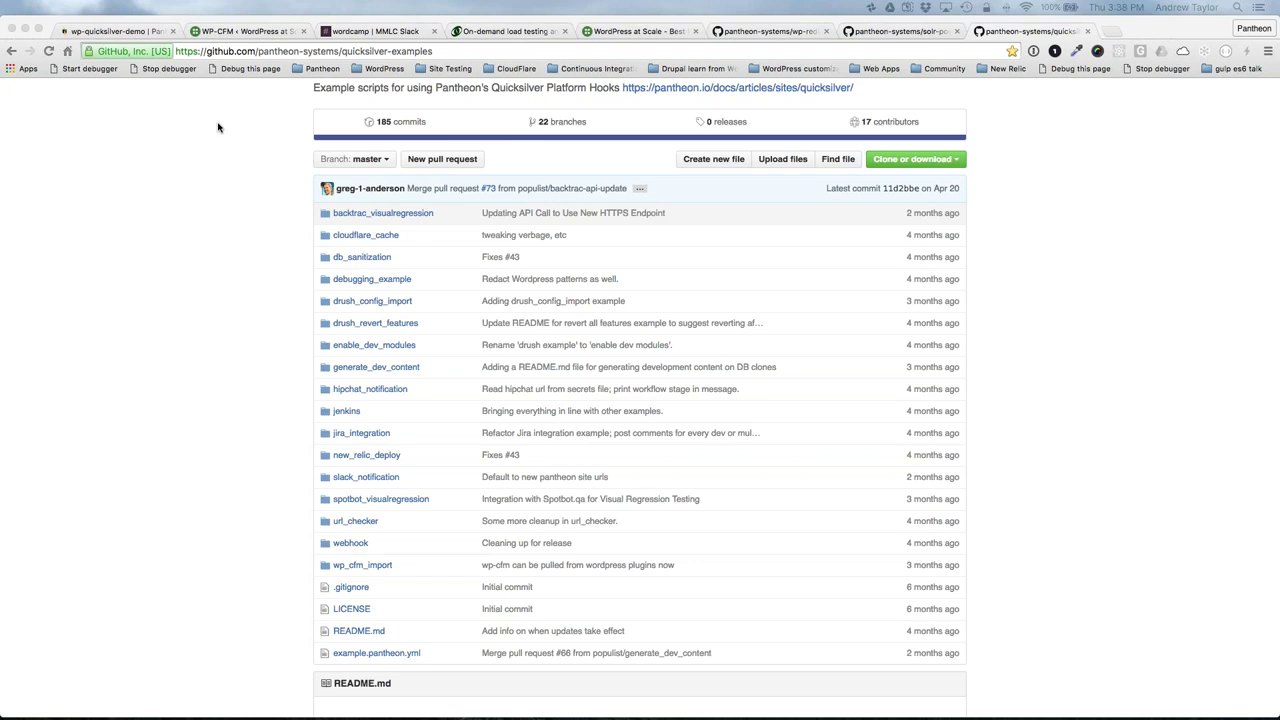
- Go back to the Dev site's WP-CFM settings and point out the Pull action of the Banner Text bundle
click(237, 36)
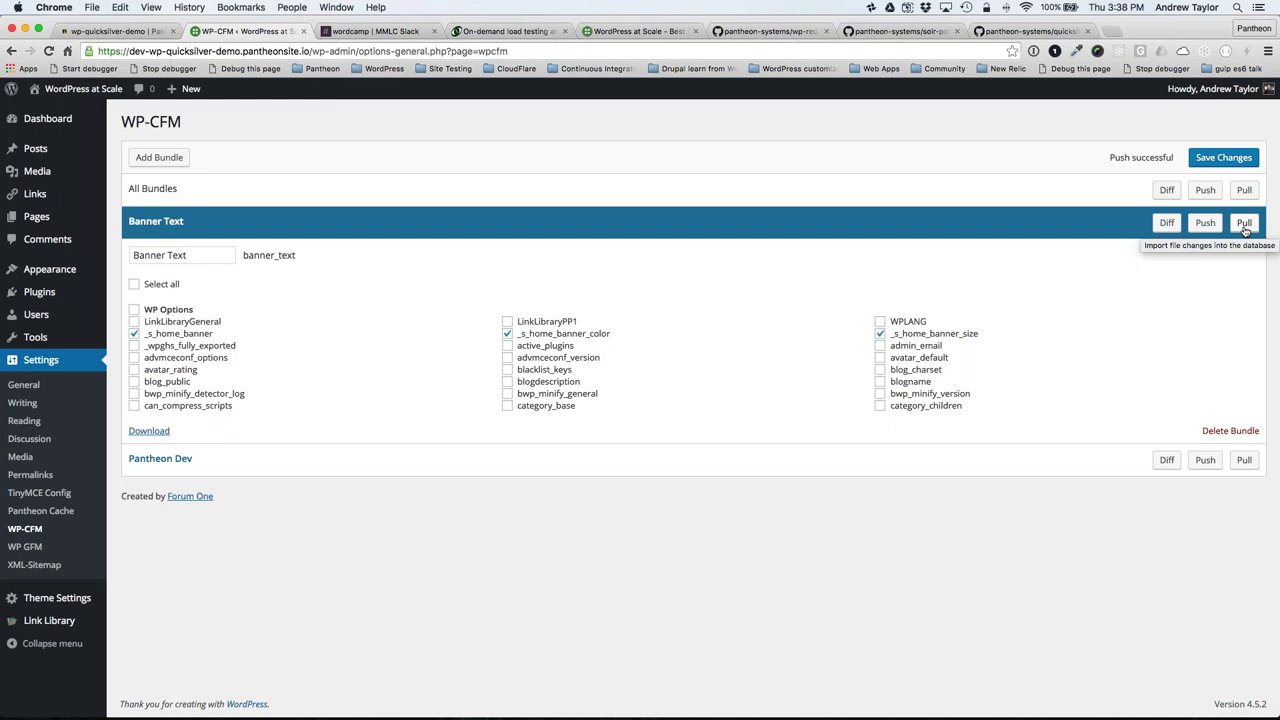
click(1245, 230)
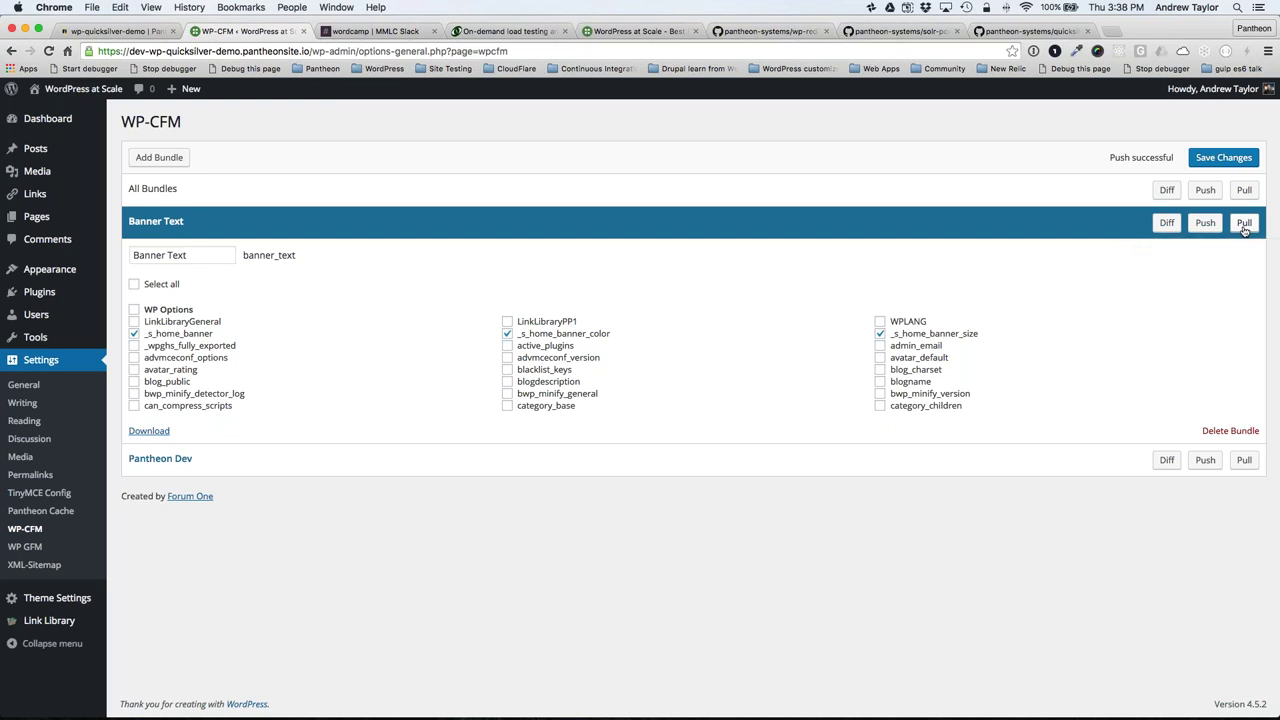